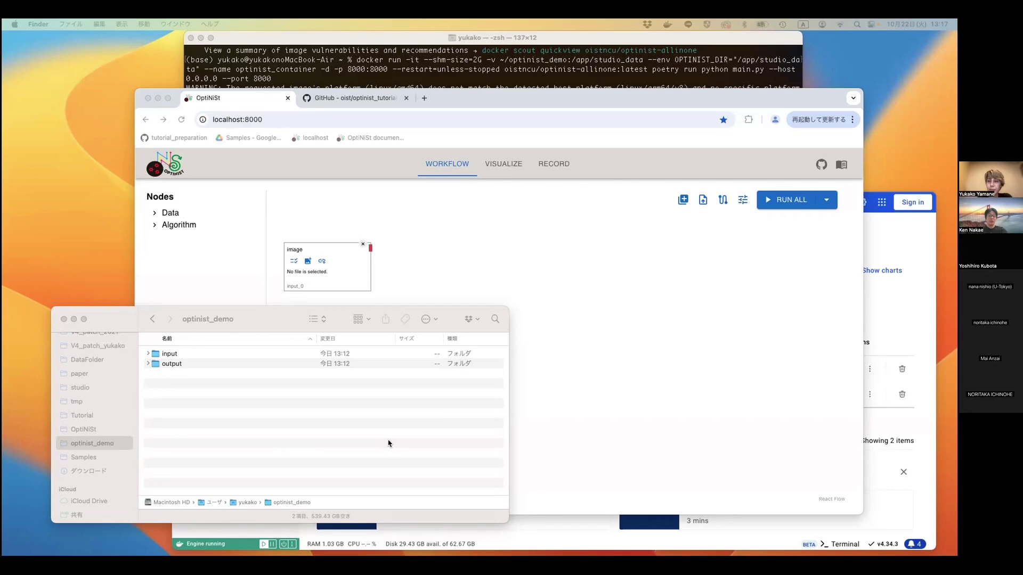
- Recall the docker run command in Terminal, highlight its ~/optinist_demo mount path, and view the matching optinist_demo folder in Finder
click(579, 35)
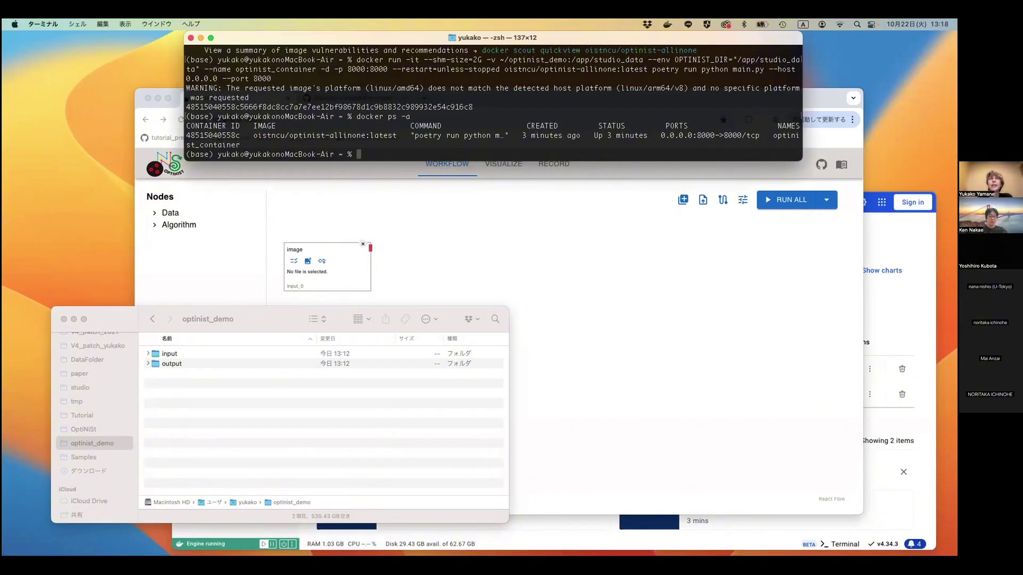
key(Up)
key(Up)
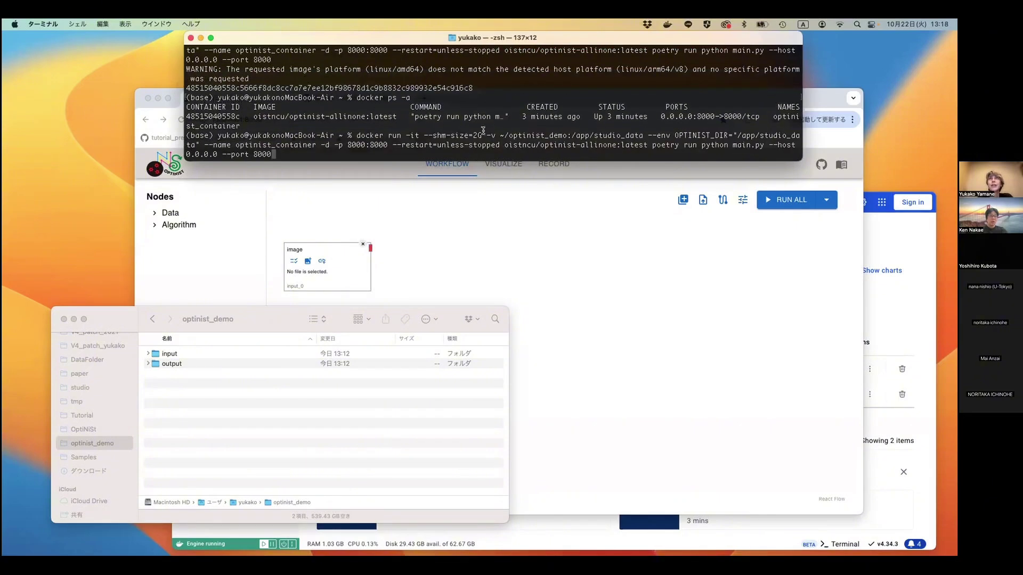
drag(482, 136, 566, 133)
click(505, 135)
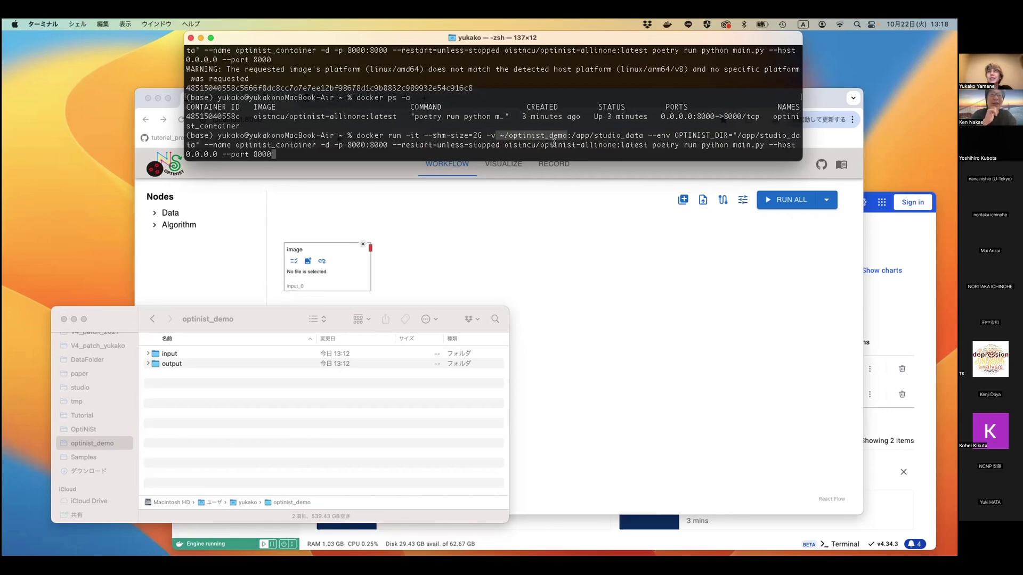
click(423, 424)
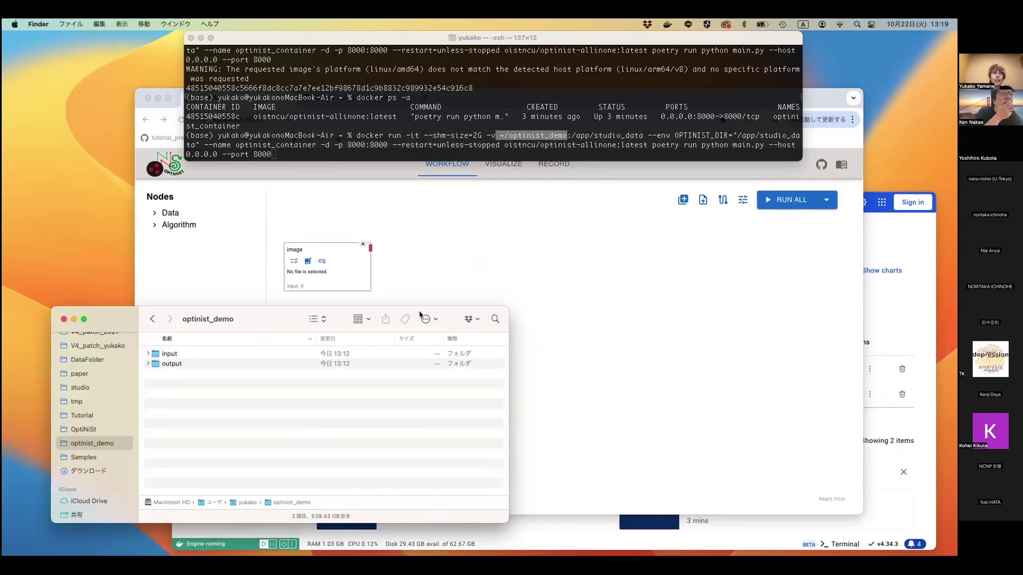
click(518, 278)
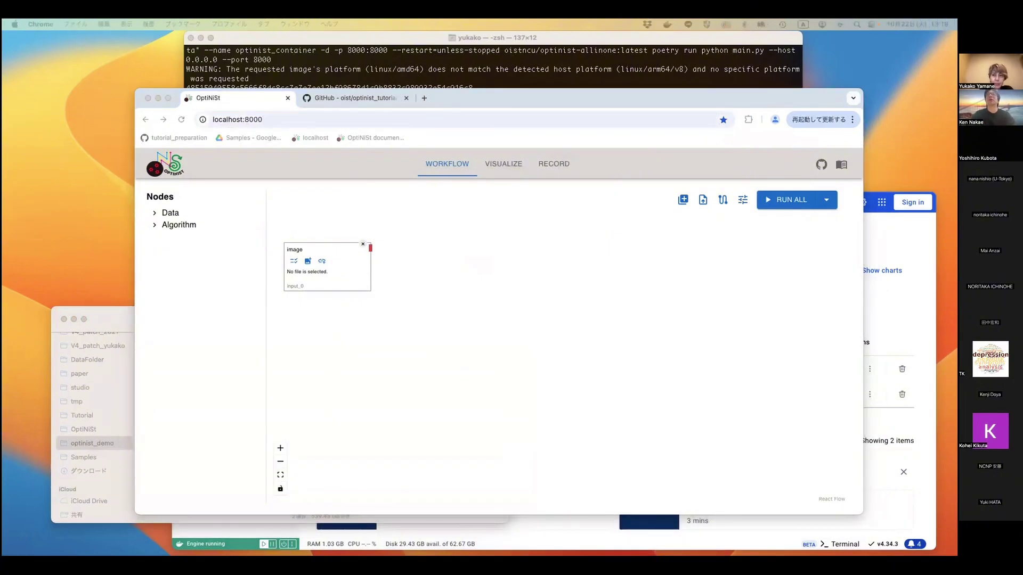
- Recall the docker rm optinist_container command in Terminal and insert the -f option before the container name
click(579, 65)
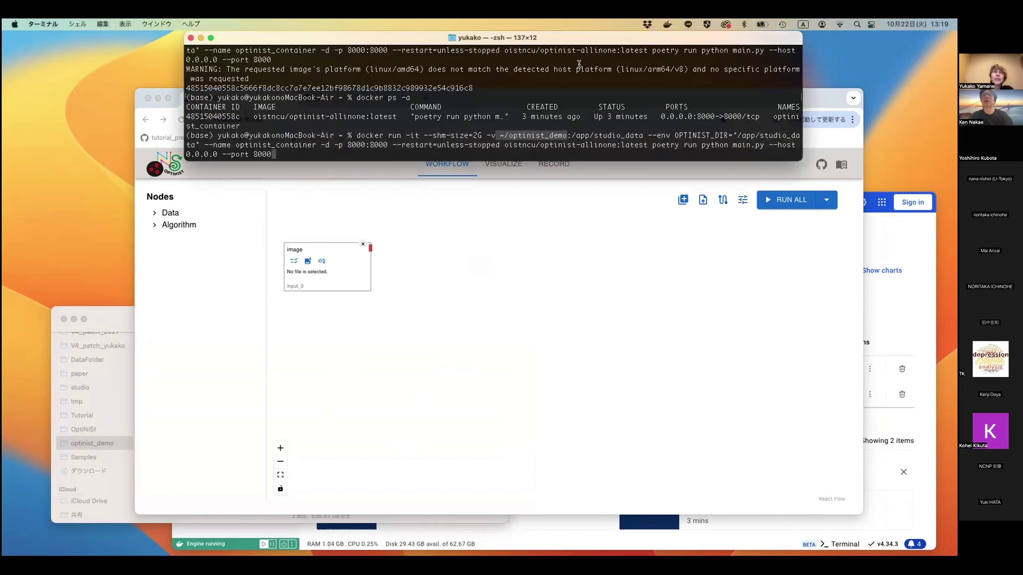
key(Up)
key(Up)
key(Up)
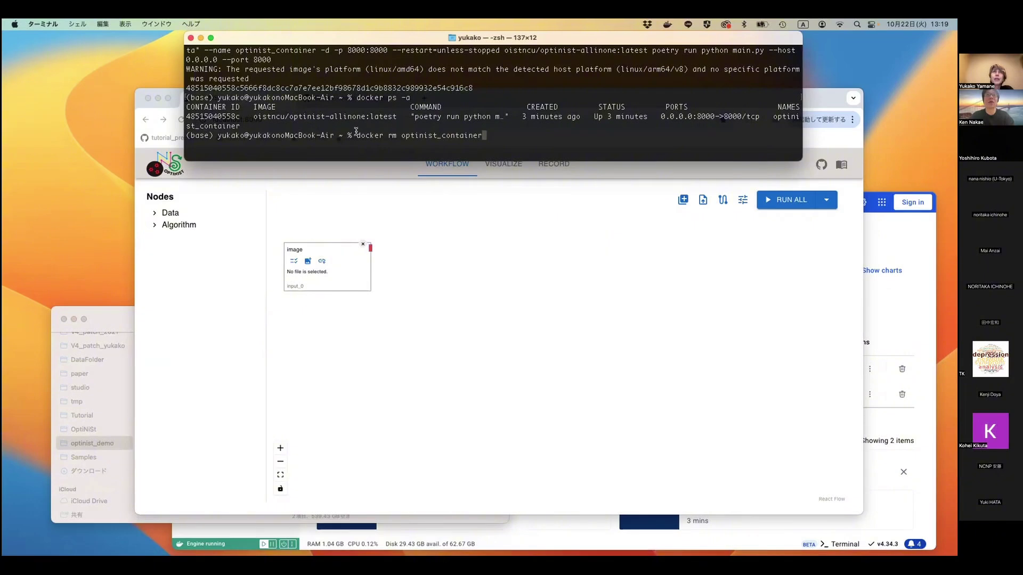
drag(356, 136, 494, 135)
click(403, 136)
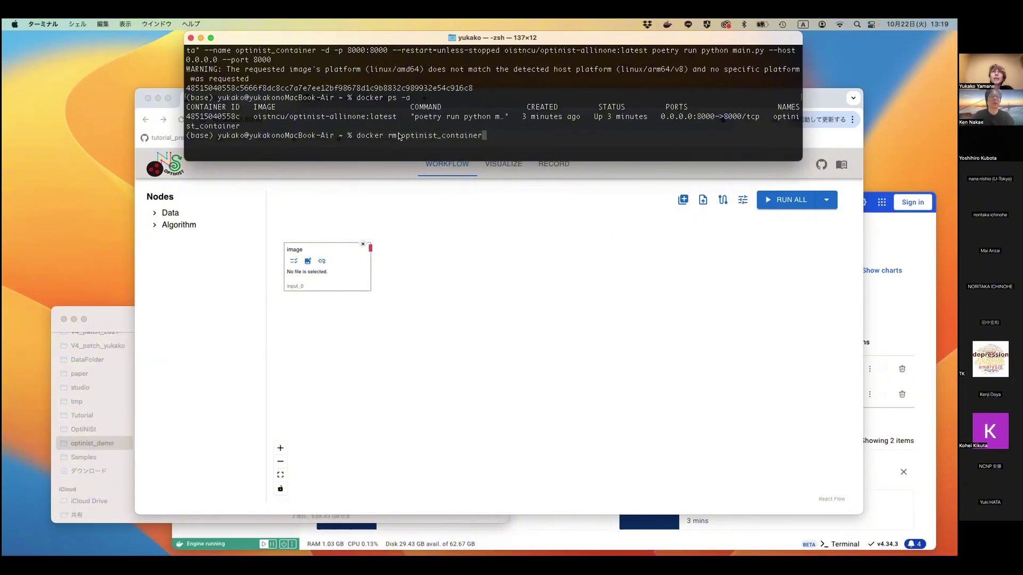
key(Left)
key(Left)
key(Left)
key(Left)
key(Left)
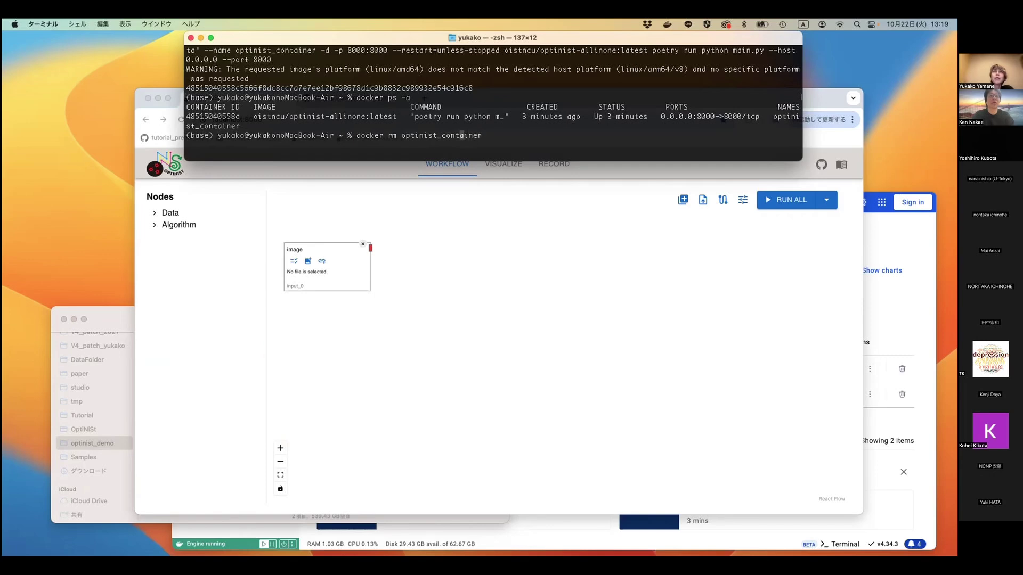
key(Left)
key(Left)
key(Left)
key(Left)
key(Left)
key(Left)
key(Left)
key(Left)
key(Left)
key(Left)
key(Left)
key(Left)
key(Left)
text(-f)
key(End)
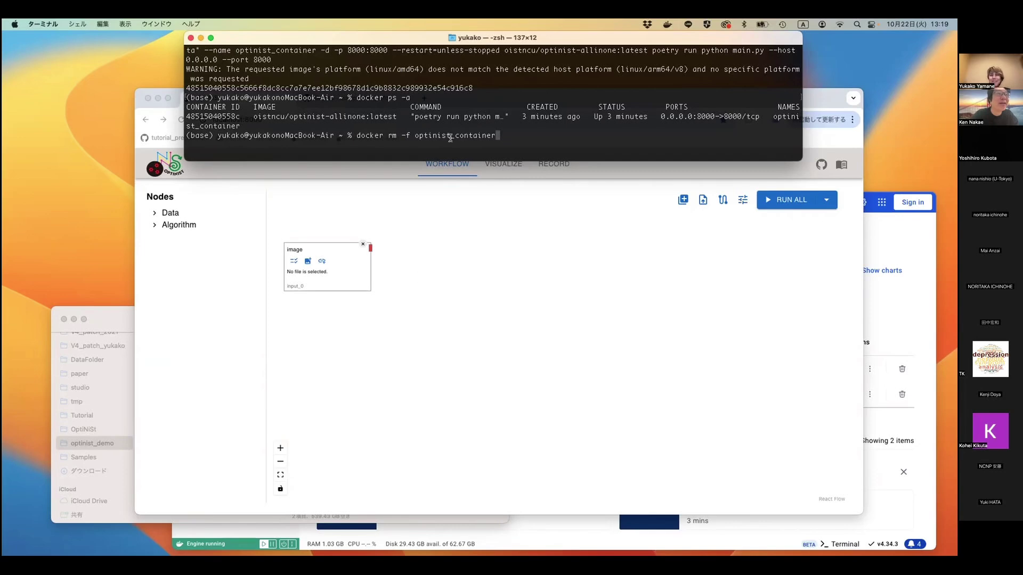
drag(413, 131, 399, 131)
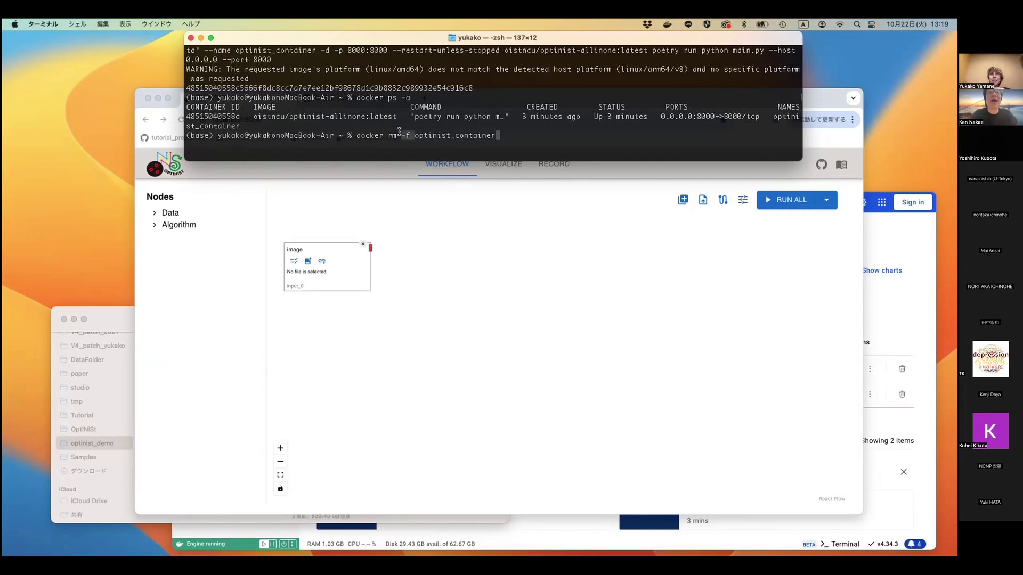
click(523, 128)
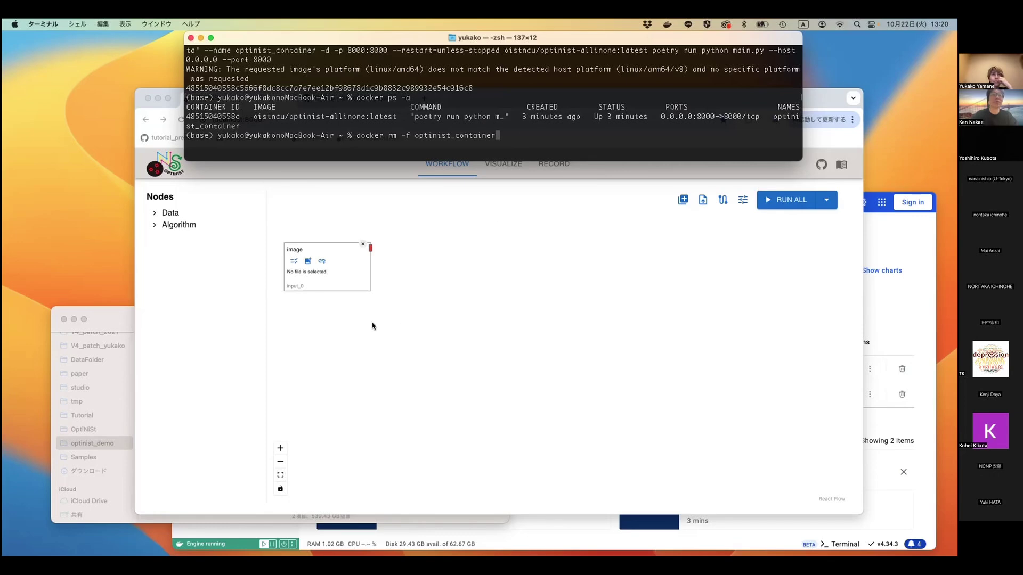
- Switch to OptiNiSt in Chrome, view the Visualize and Record pages, and return to the Workflow page
click(118, 319)
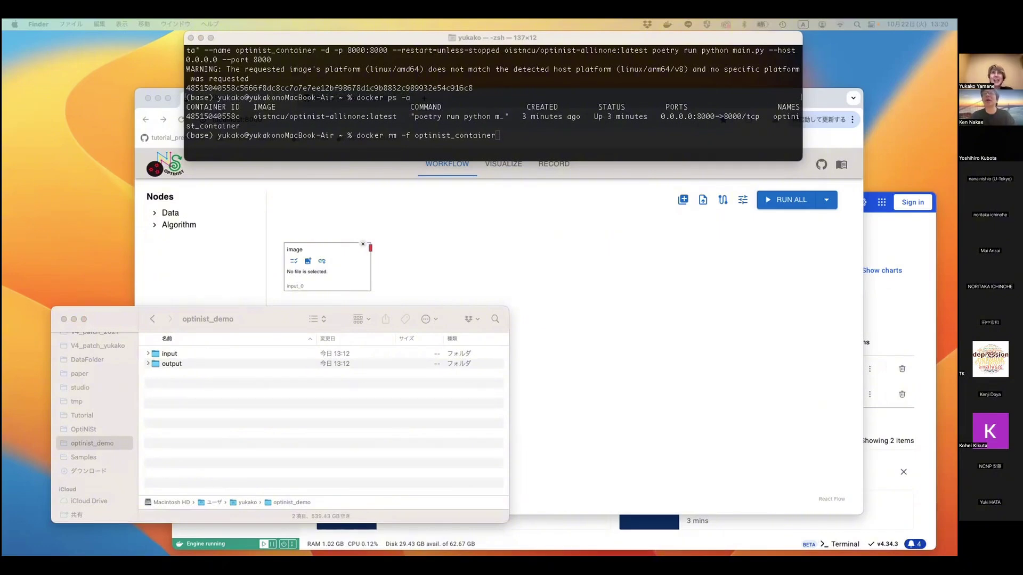
click(645, 295)
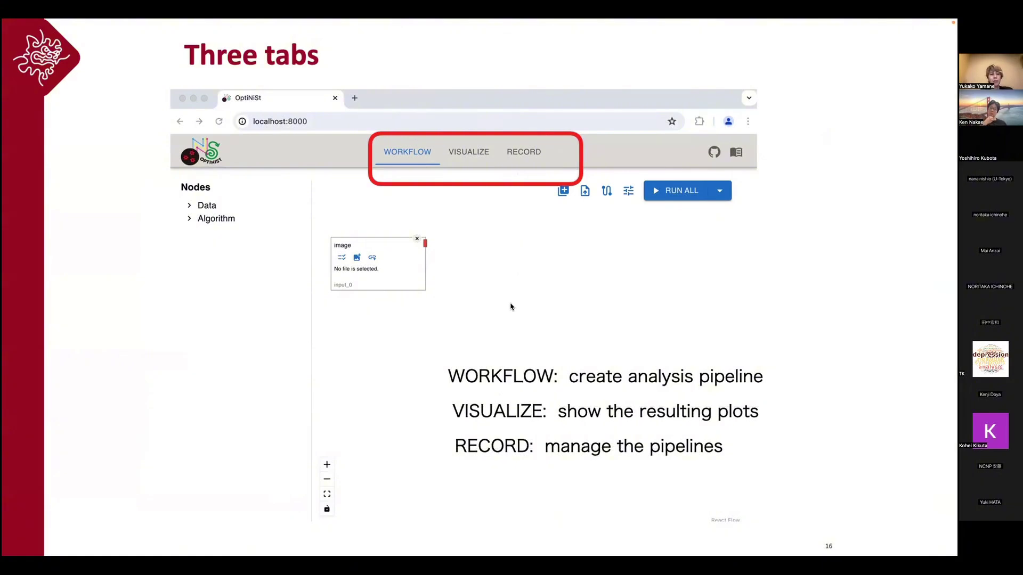
key(Escape)
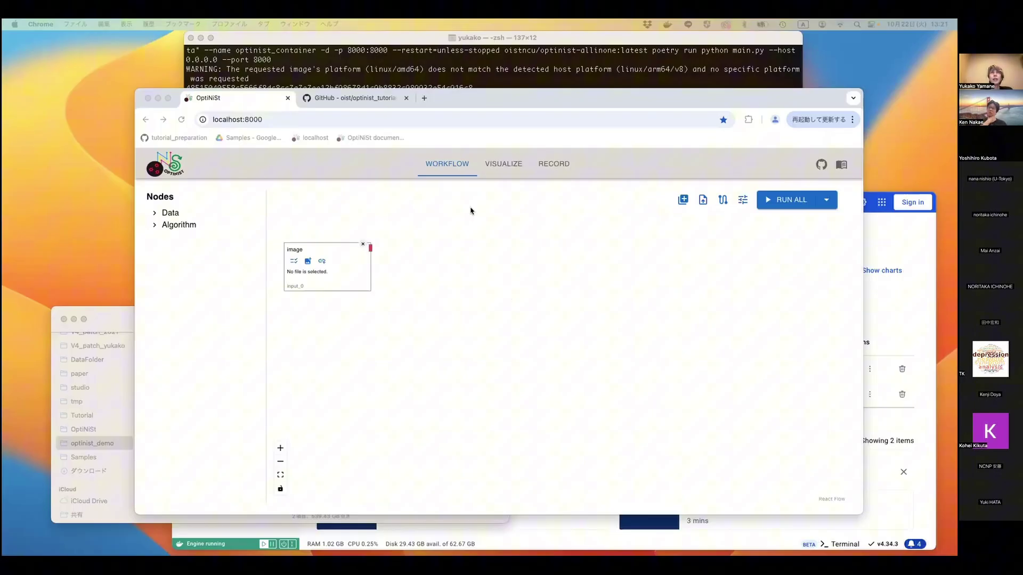
click(501, 161)
click(502, 163)
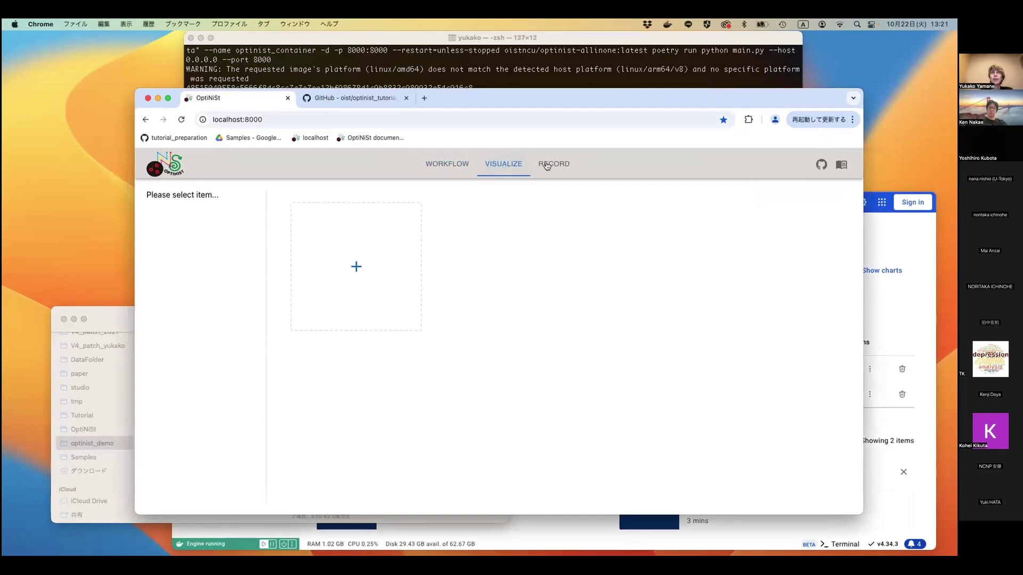
click(554, 164)
click(497, 164)
click(445, 165)
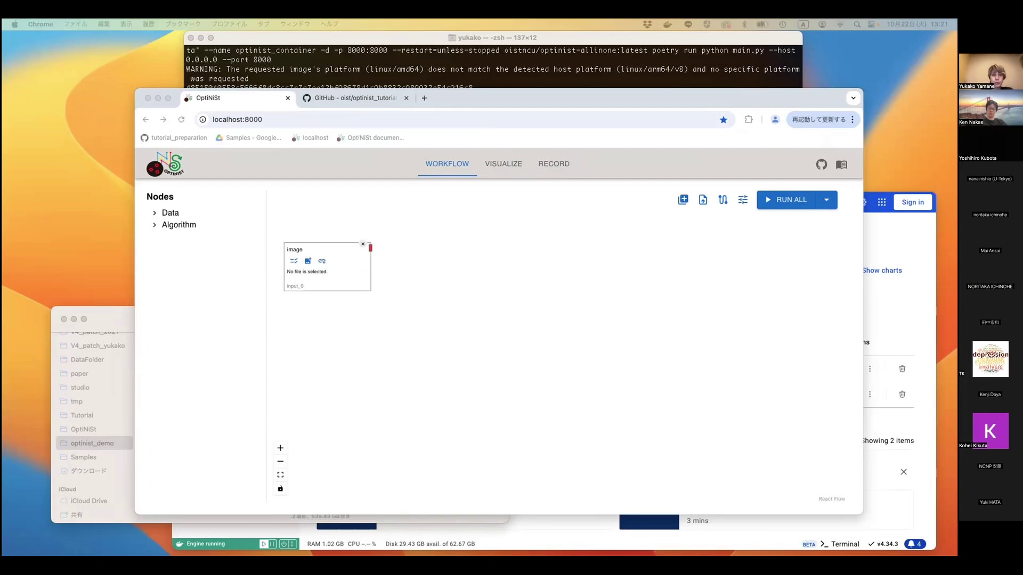
- Expand the Data nodes and add csv, hdf5 and fluo input nodes to the workflow canvas
key(super+Tab)
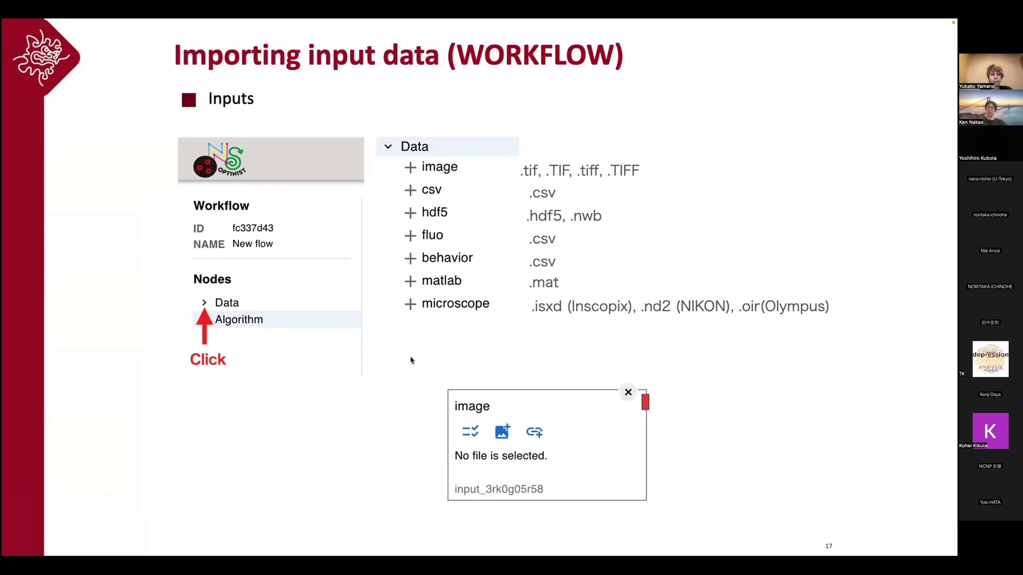
key(Right)
key(super+Tab)
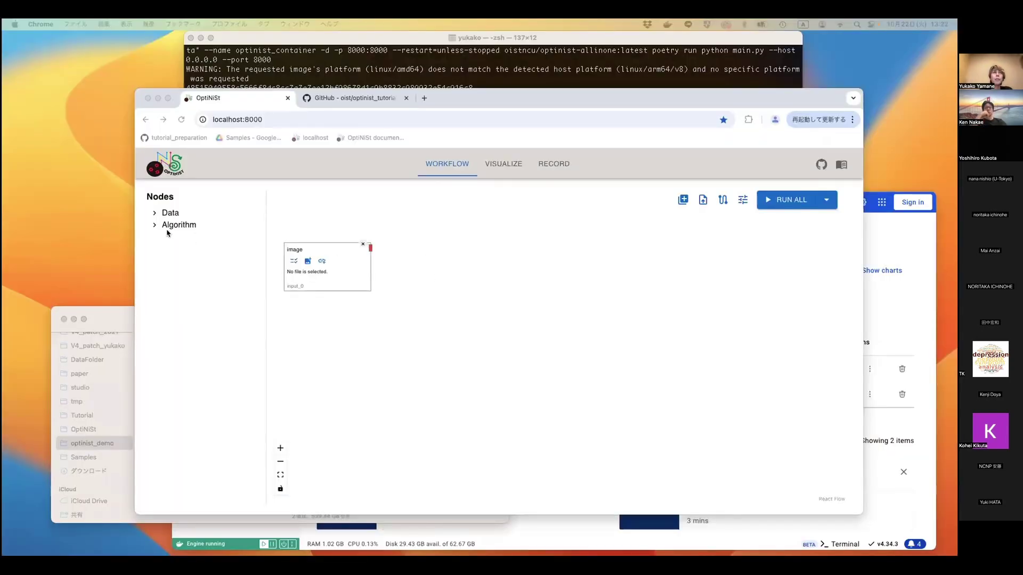
click(153, 215)
click(154, 214)
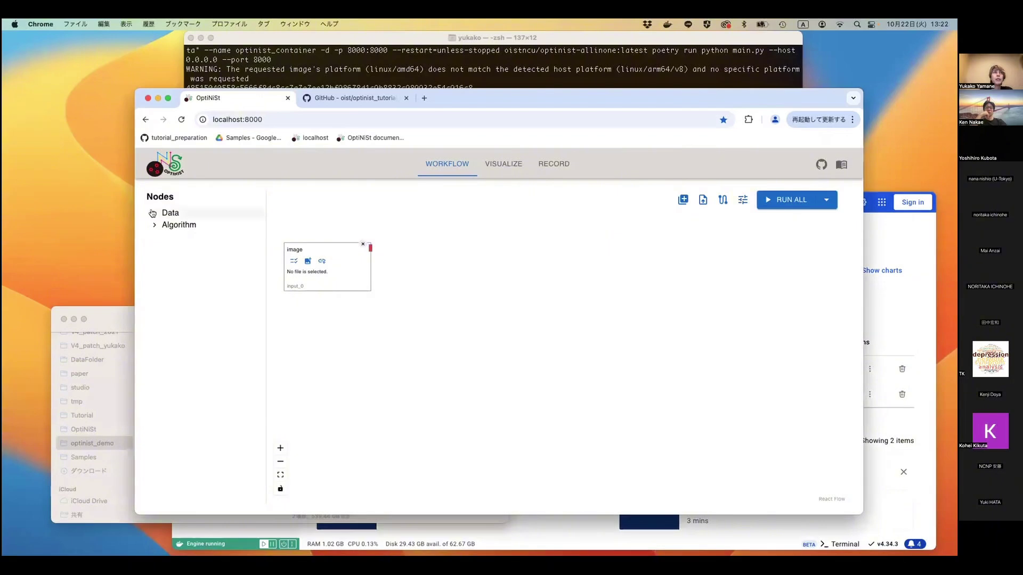
click(166, 240)
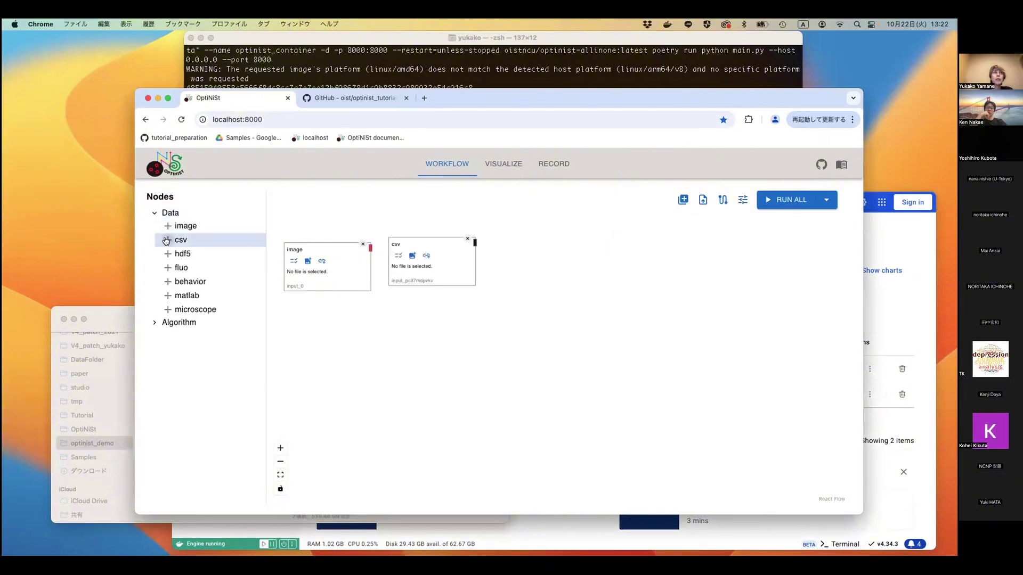
click(167, 254)
click(167, 268)
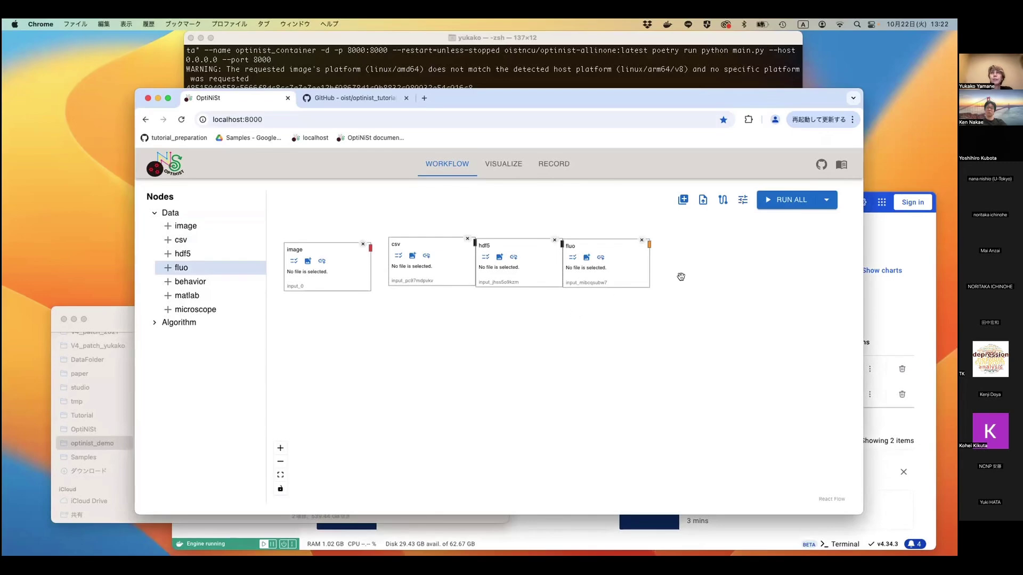
- Remove the fluo, hdf5 and csv nodes from the canvas, keeping only the image node
click(641, 244)
drag(641, 244, 659, 257)
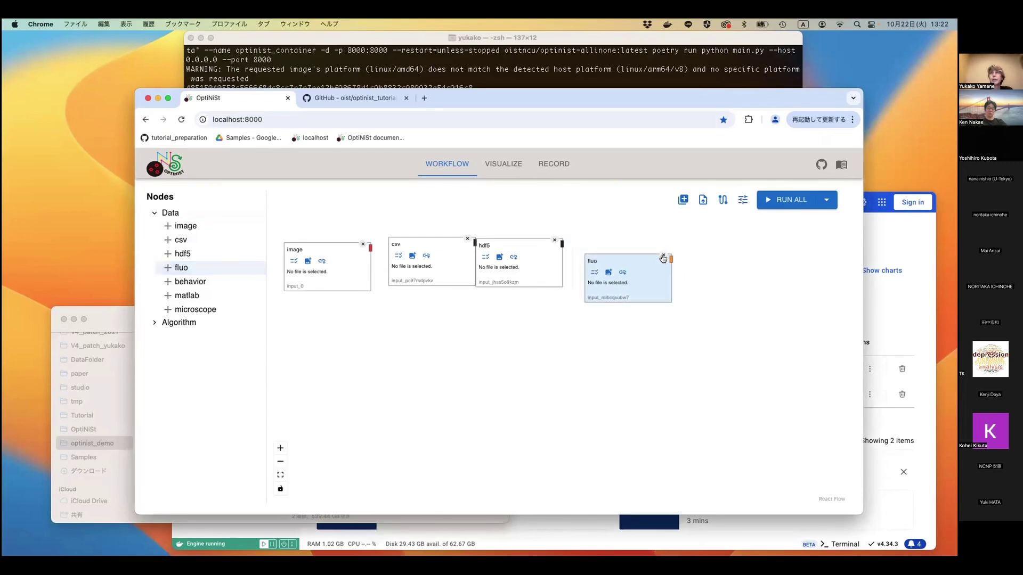
click(659, 255)
click(553, 245)
click(554, 240)
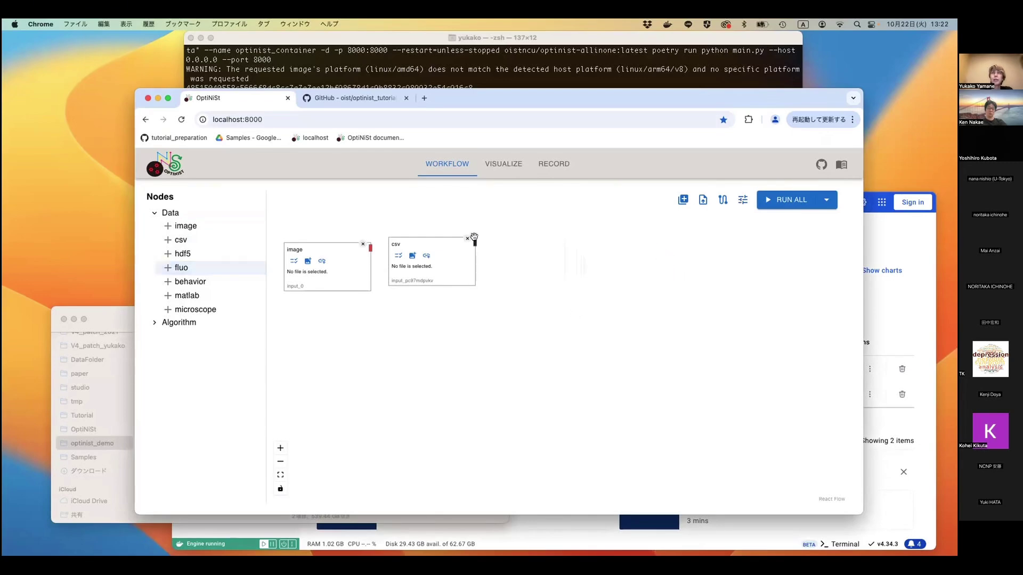
click(468, 238)
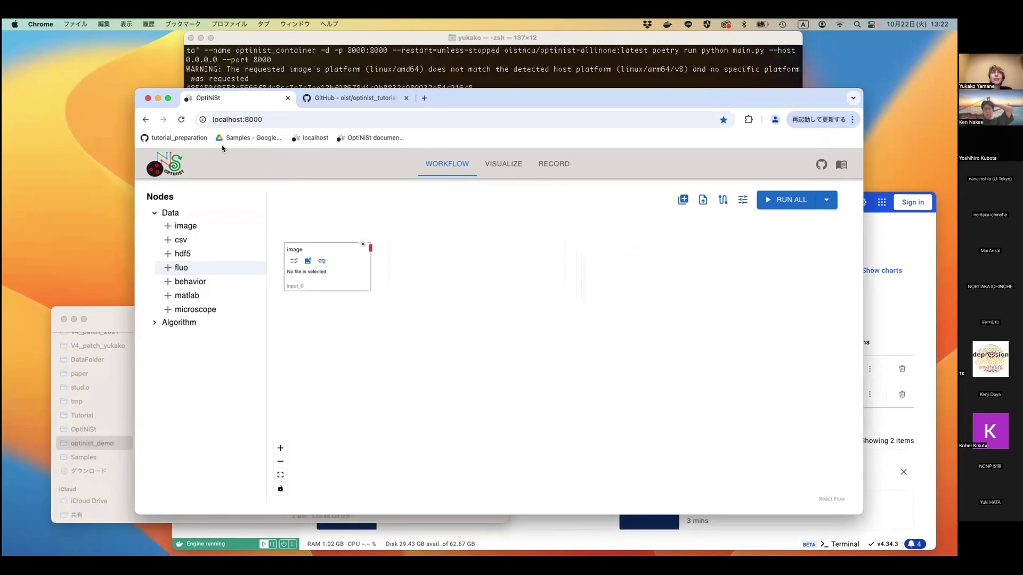
- View the shared sample files linked from the tutorial_preparation README, and return to the OptiNiSt page at localhost:8000
click(180, 139)
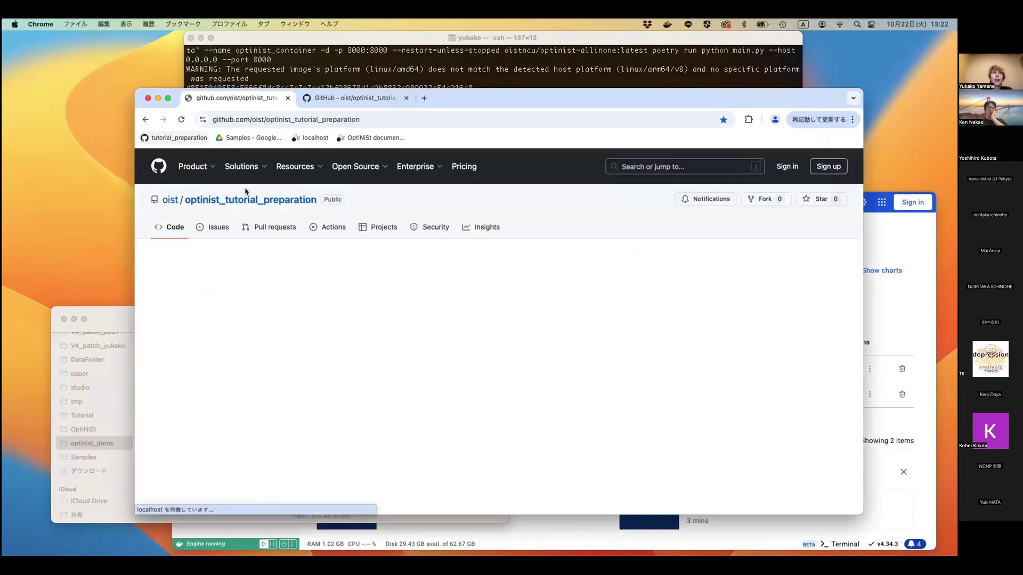
scroll(346, 351, down, 20)
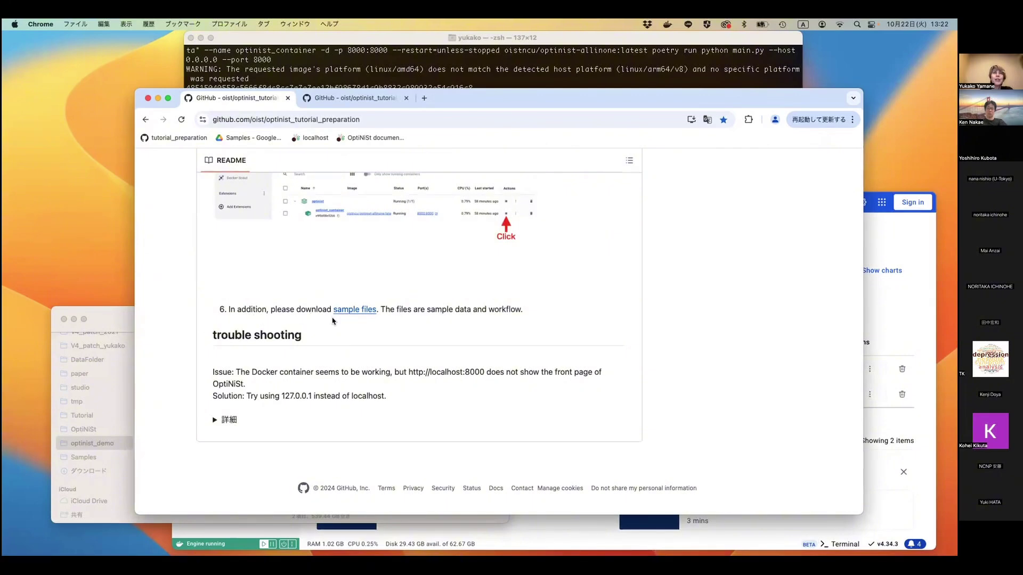
click(364, 311)
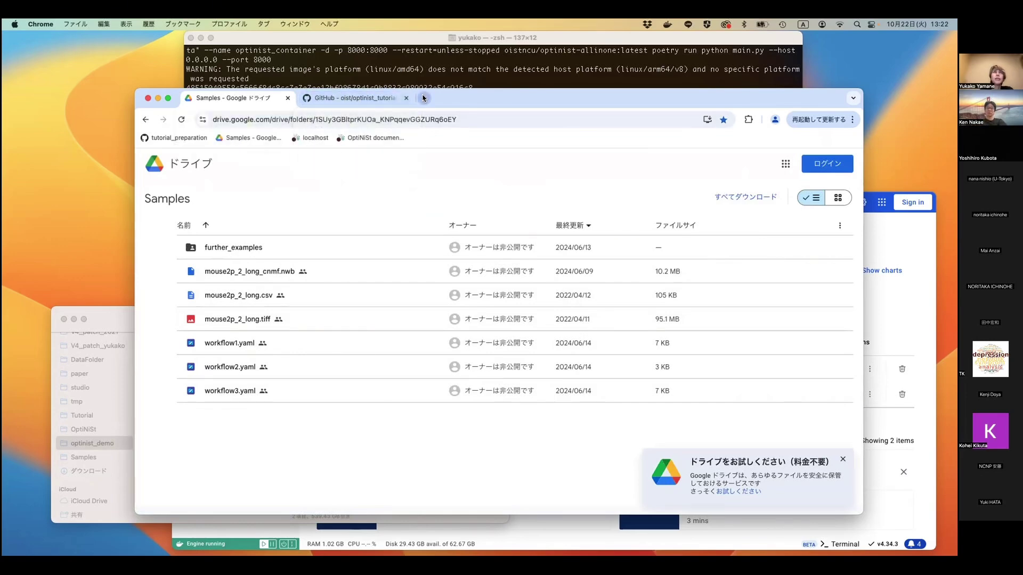
click(308, 139)
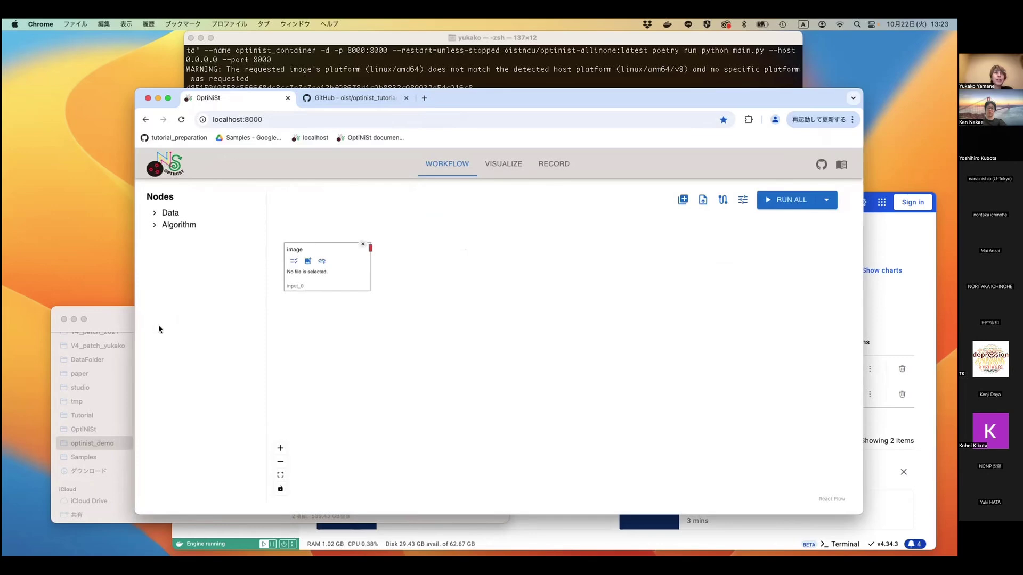
- Open the Samples folder in Finder to examine the downloaded sample data and workflow files
click(104, 463)
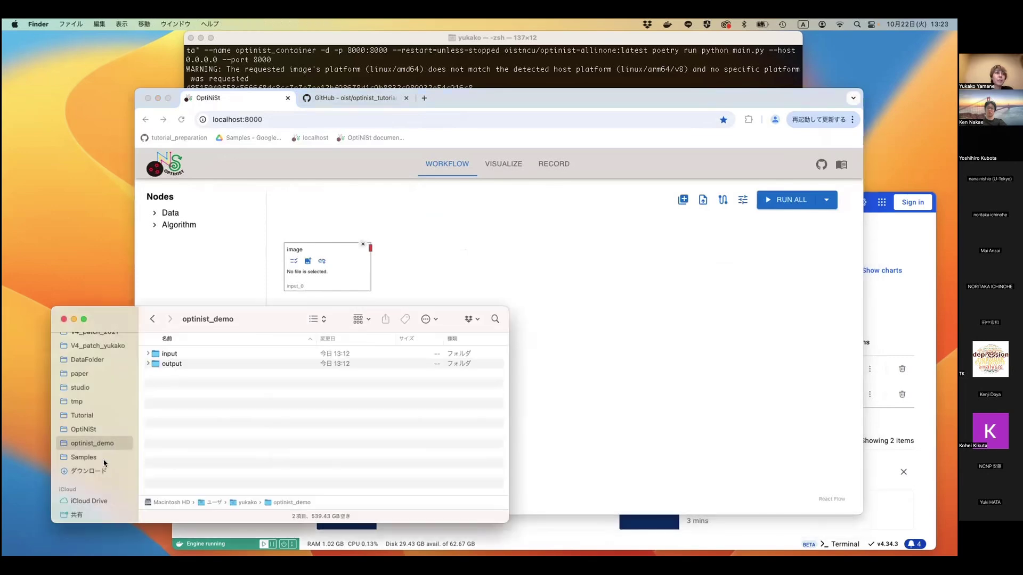
click(105, 457)
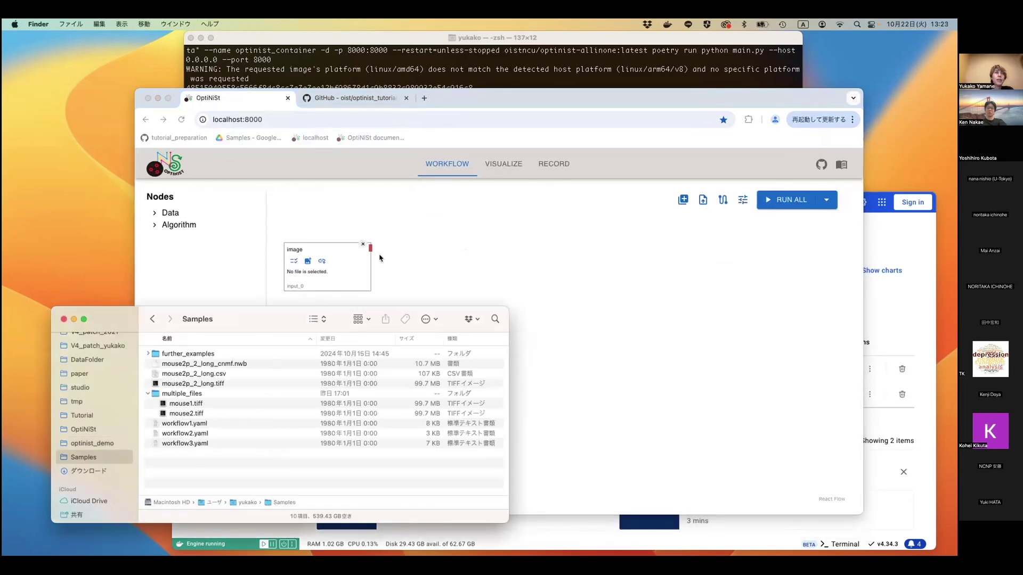
click(419, 250)
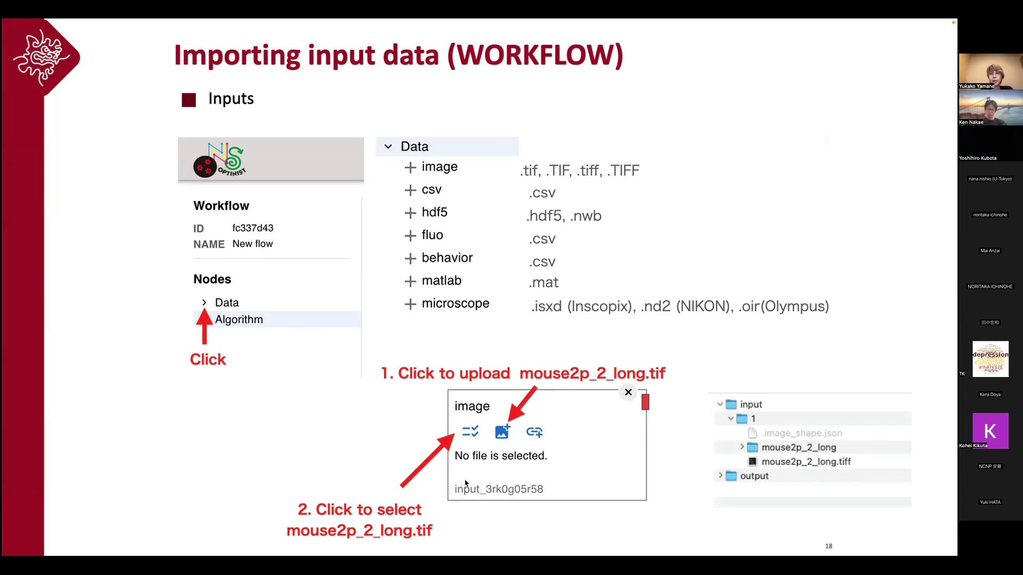
- Switch to Finder and expand the input and output folders of optinist_demo to check their contents
key(super+Tab)
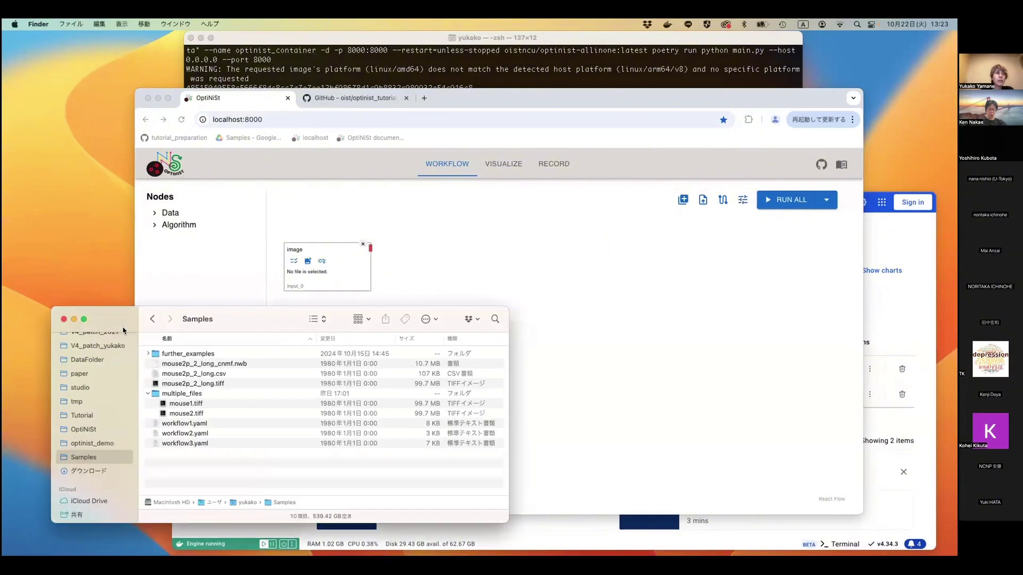
click(126, 402)
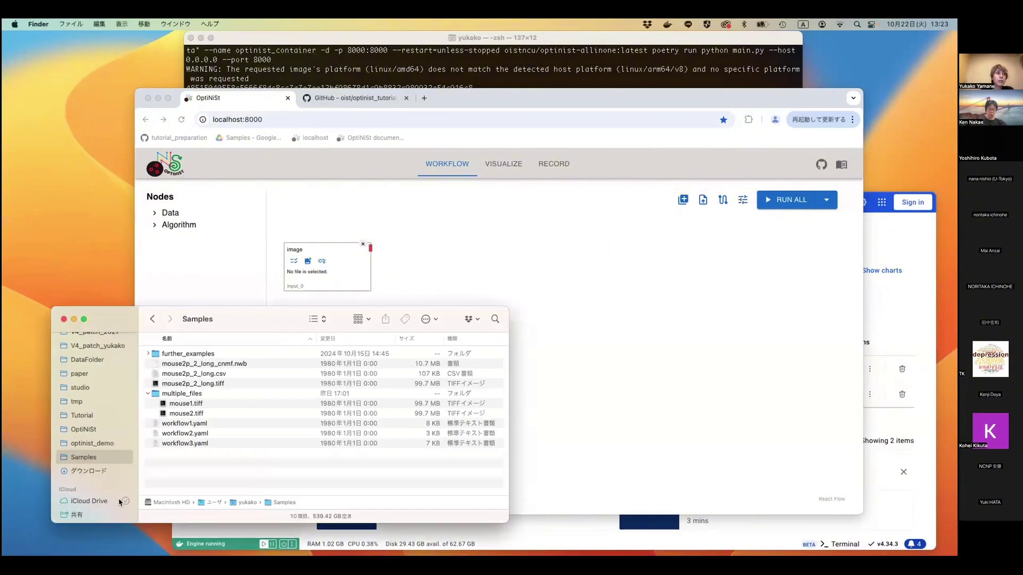
click(115, 402)
click(110, 427)
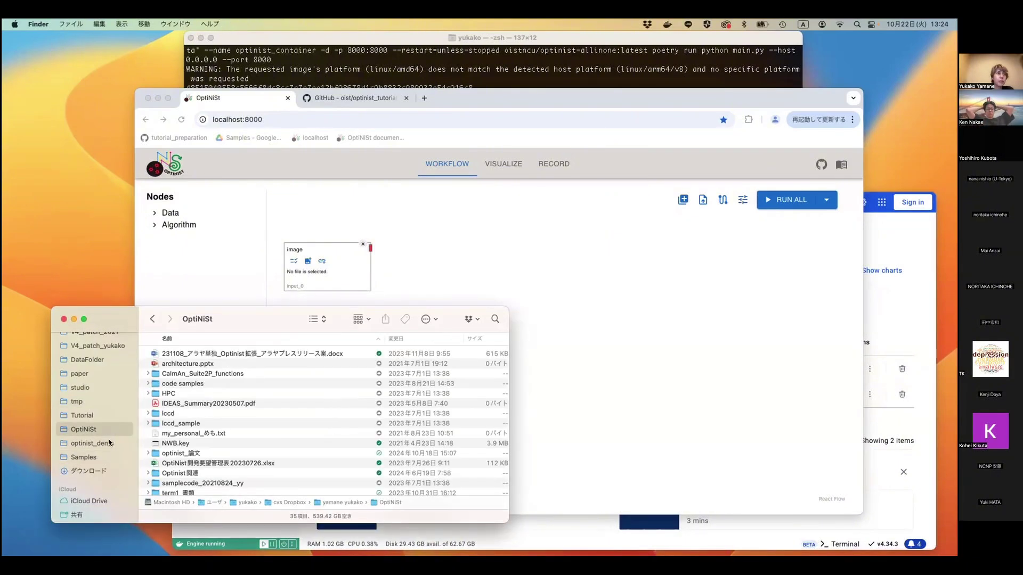
click(110, 443)
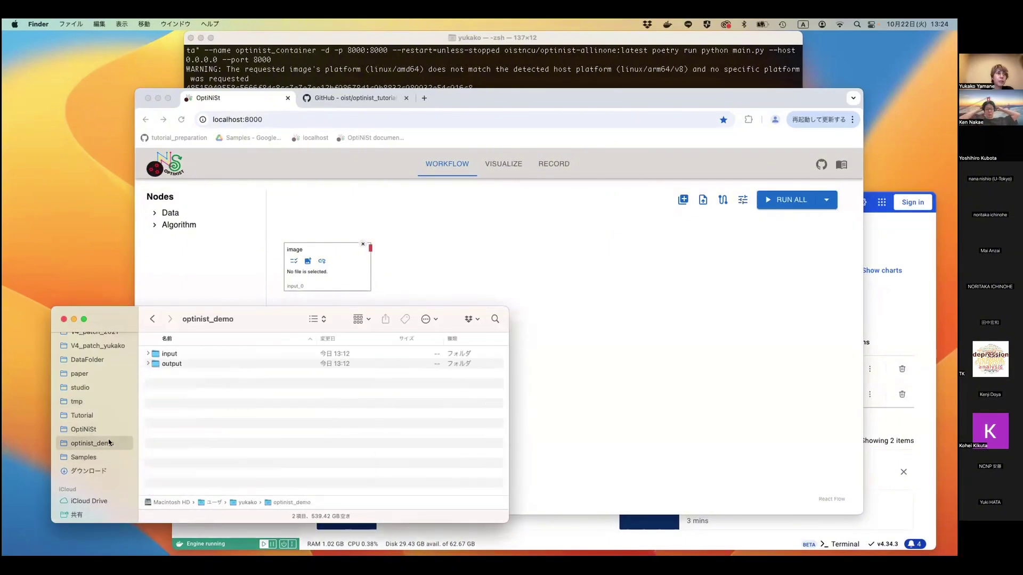
click(149, 353)
click(148, 353)
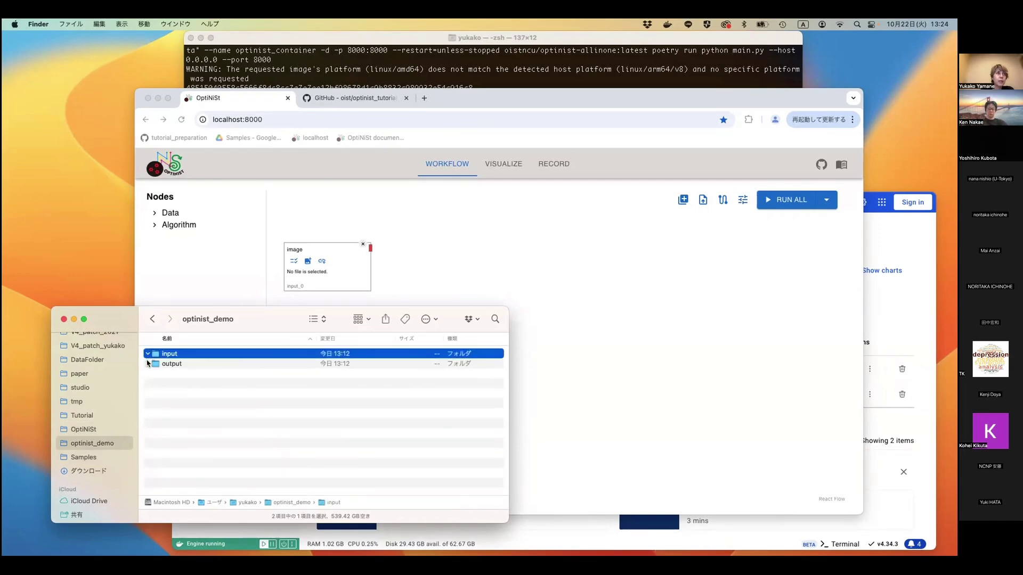
- In OptiNiSt, upload mouse2p_2_long.tiff from the Samples folder to the image node
click(417, 248)
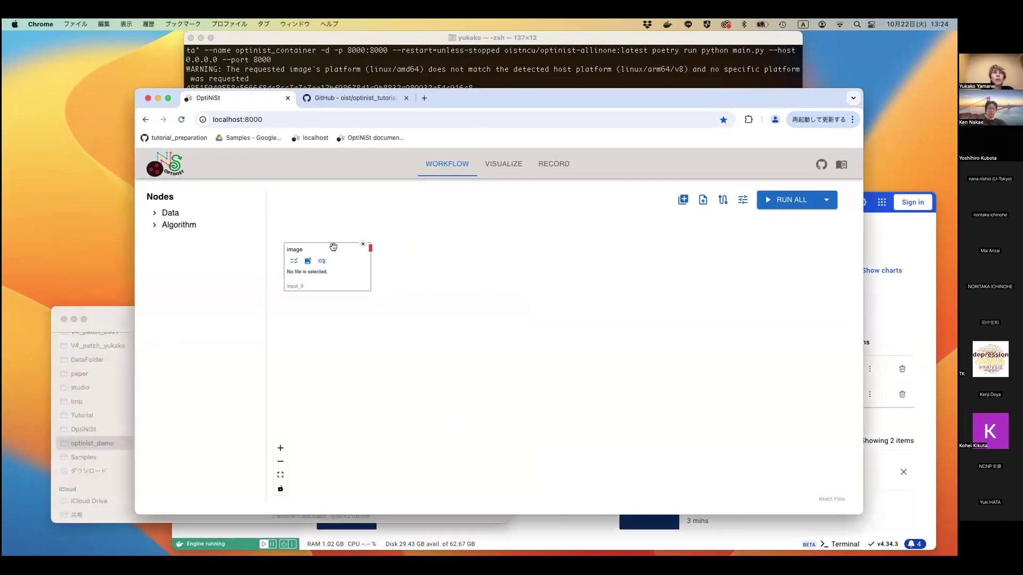
click(307, 261)
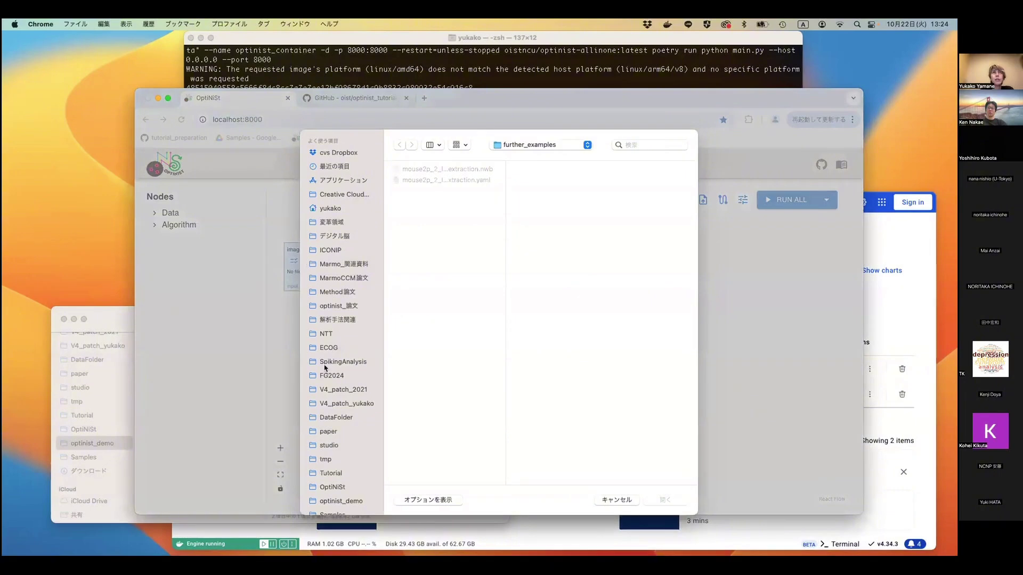
scroll(338, 423, down, 5)
click(343, 272)
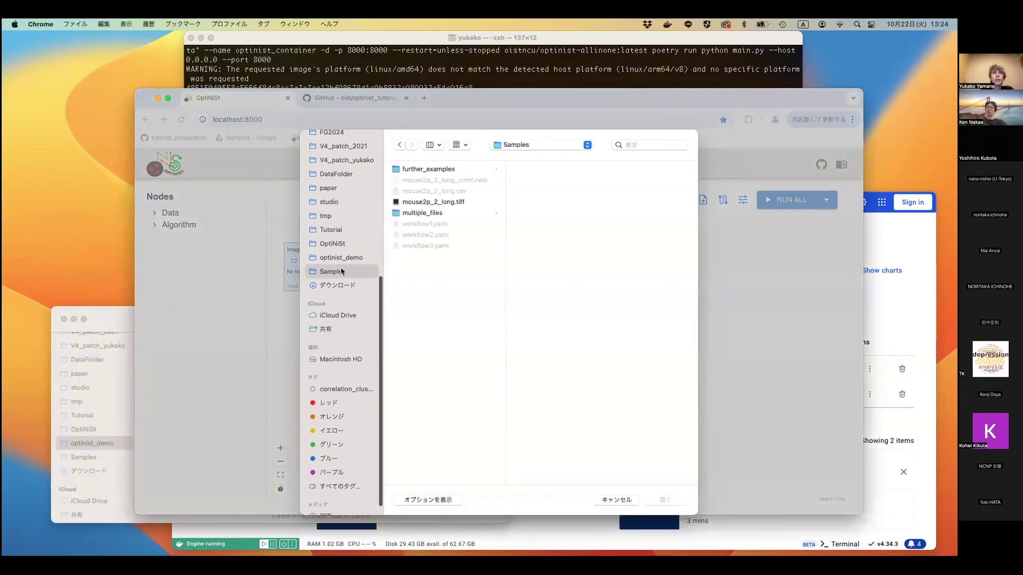
click(444, 202)
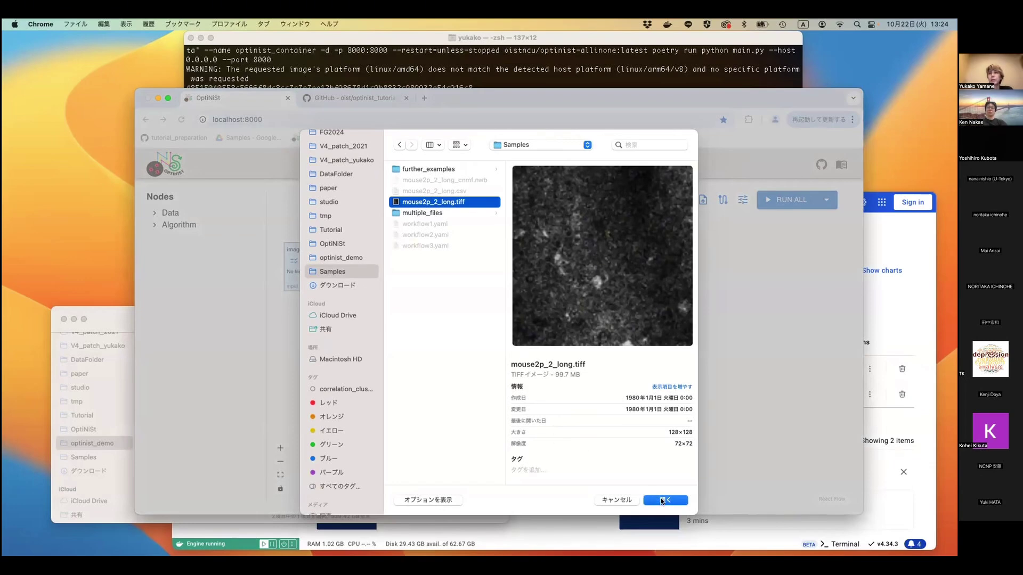
click(662, 501)
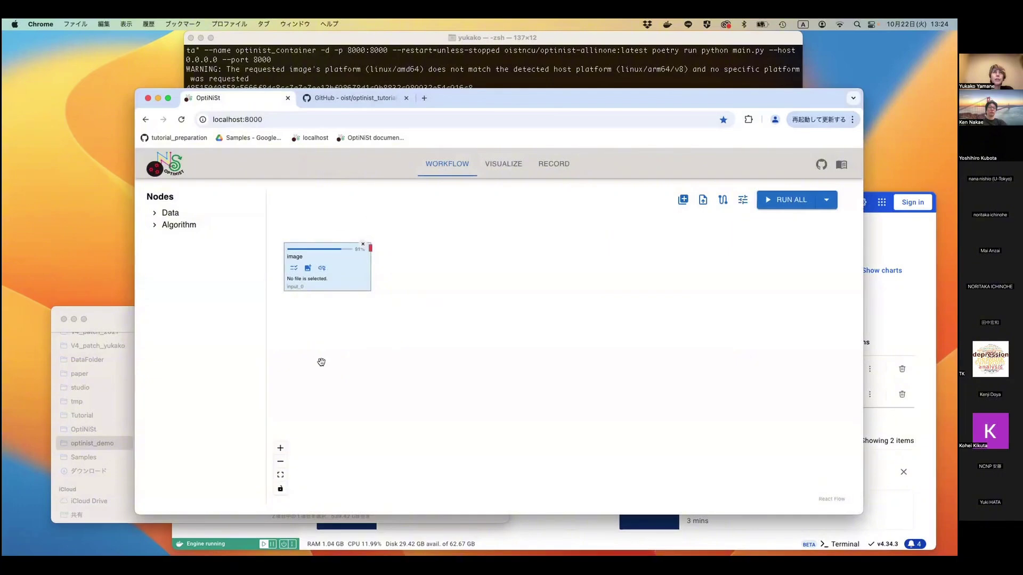
- Look up the uploaded mouse2p_2_long.tiff in Finder, inside subfolder 1 of the optinist_demo input folder
click(110, 302)
click(149, 354)
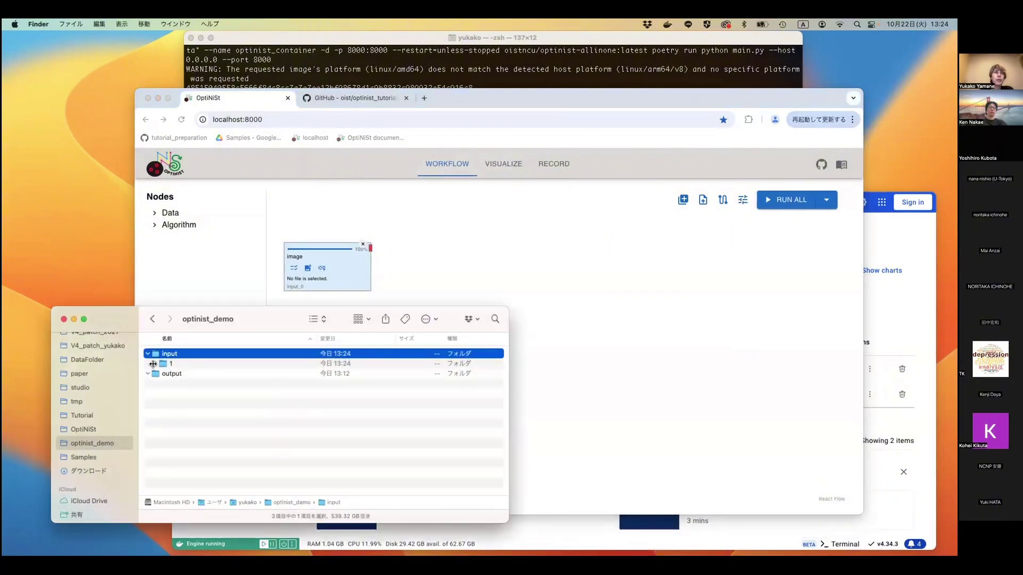
click(154, 363)
click(213, 375)
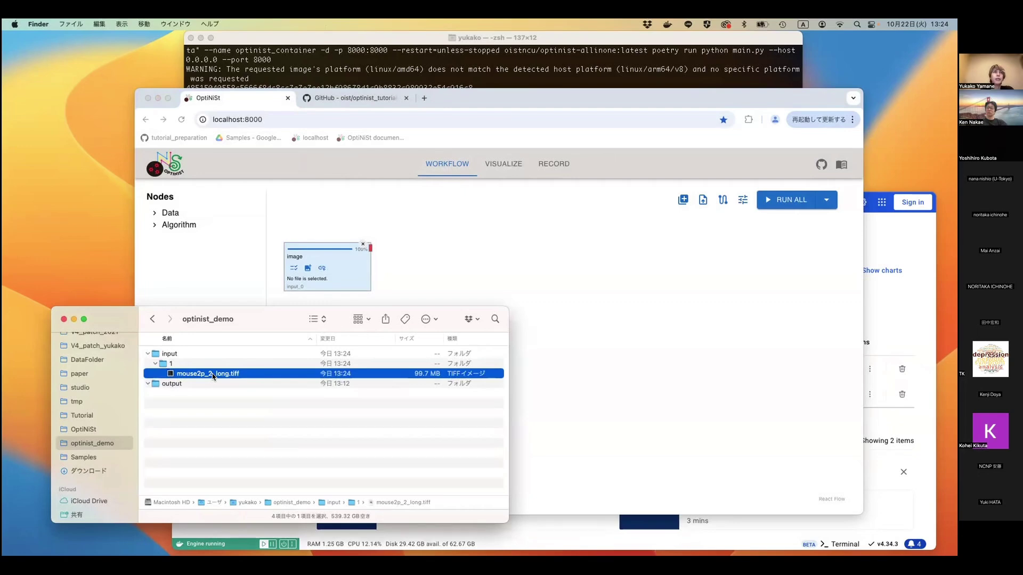
- Return to OptiNiSt and confirm mouse2p_2_long.tiff as the selected file of the image node
click(436, 248)
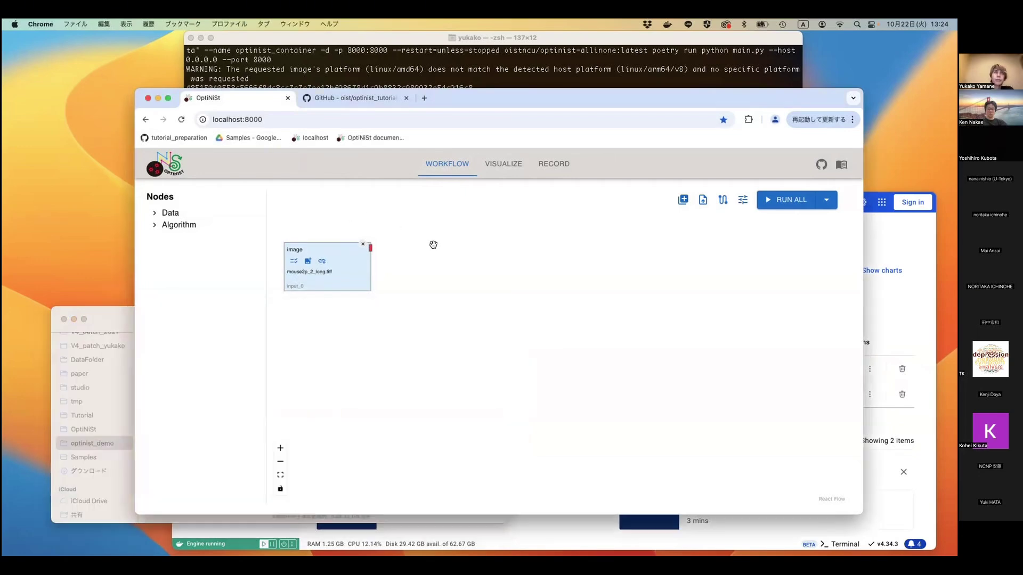
click(293, 260)
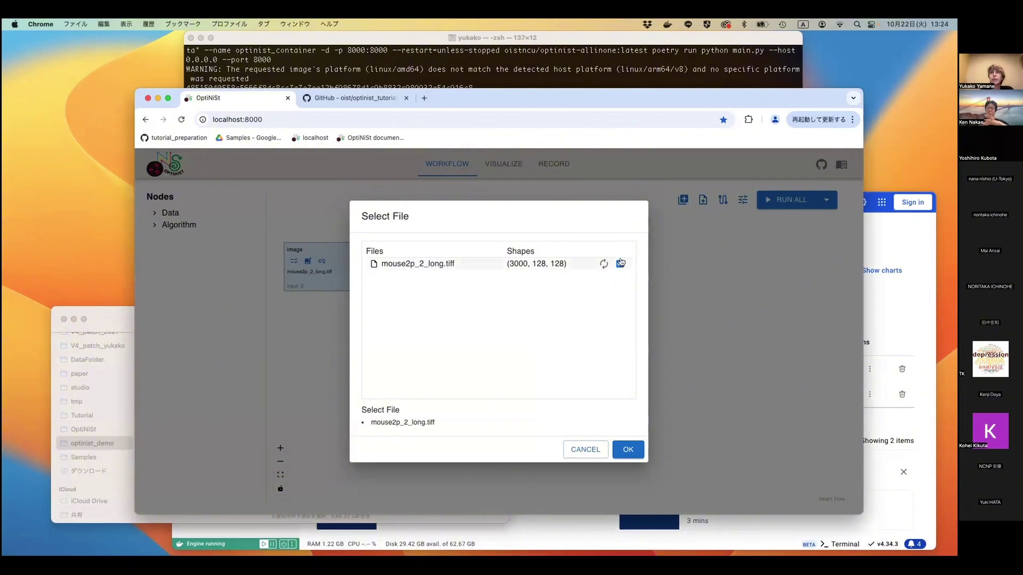
click(628, 447)
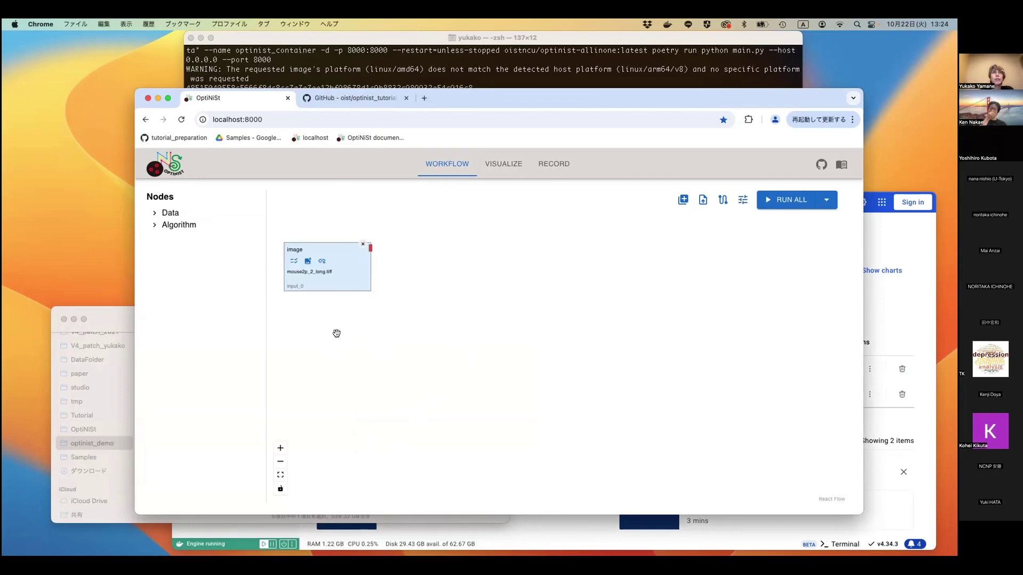
- Add a plot box on the Visualize page, show mouse2p_2_long.tiff in it and play the frames
click(504, 165)
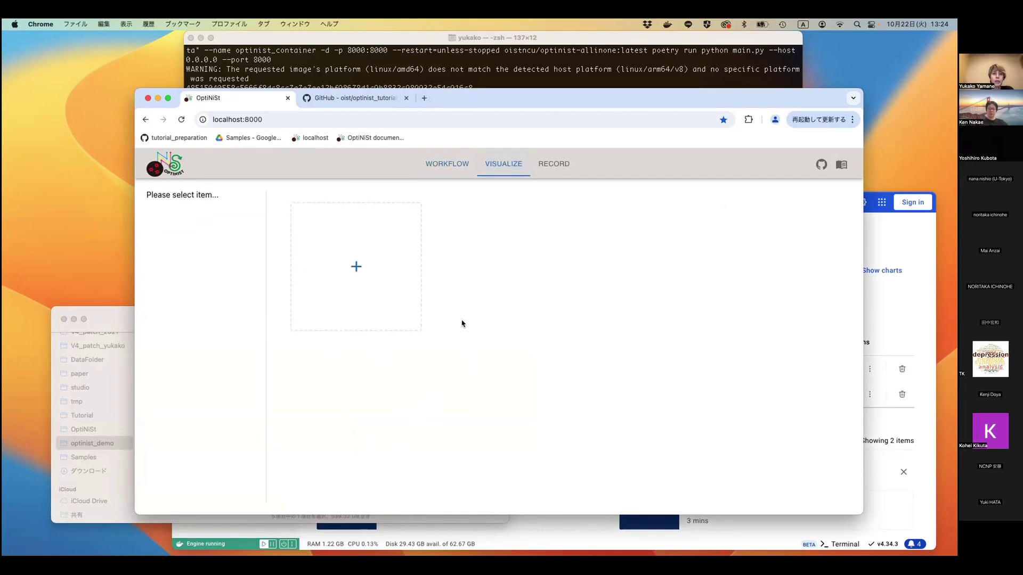
click(355, 268)
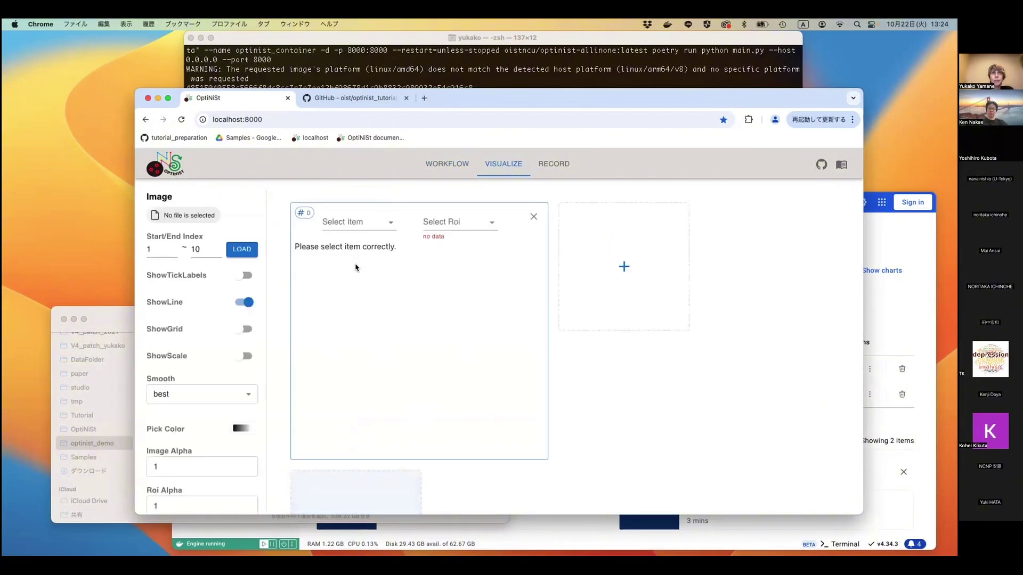
click(392, 225)
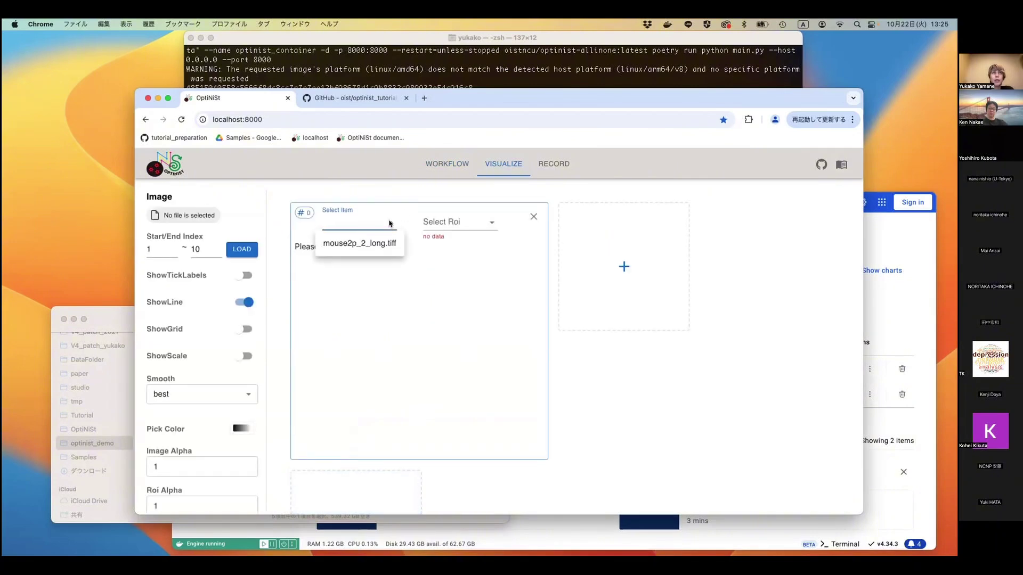
click(359, 243)
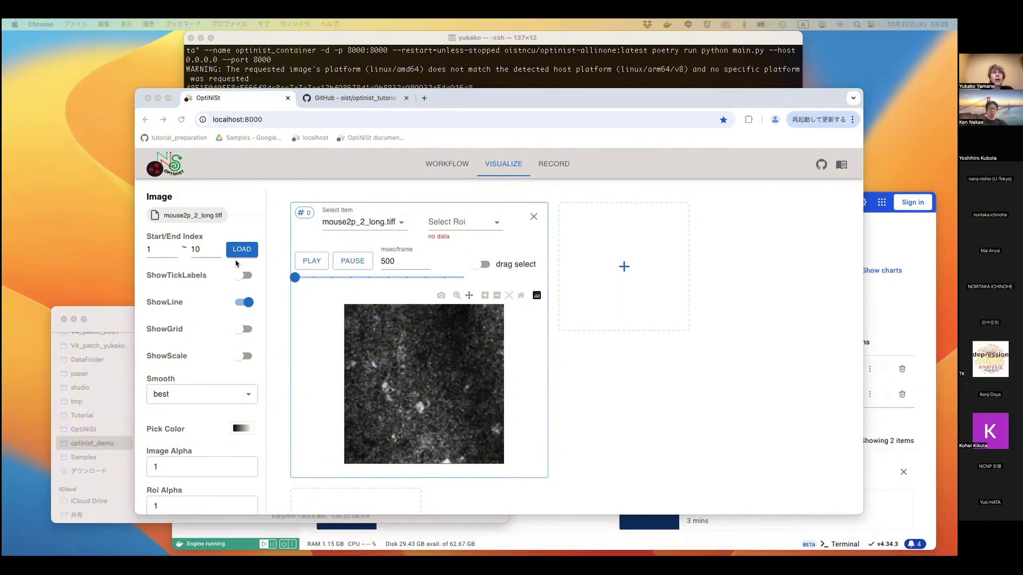
click(312, 261)
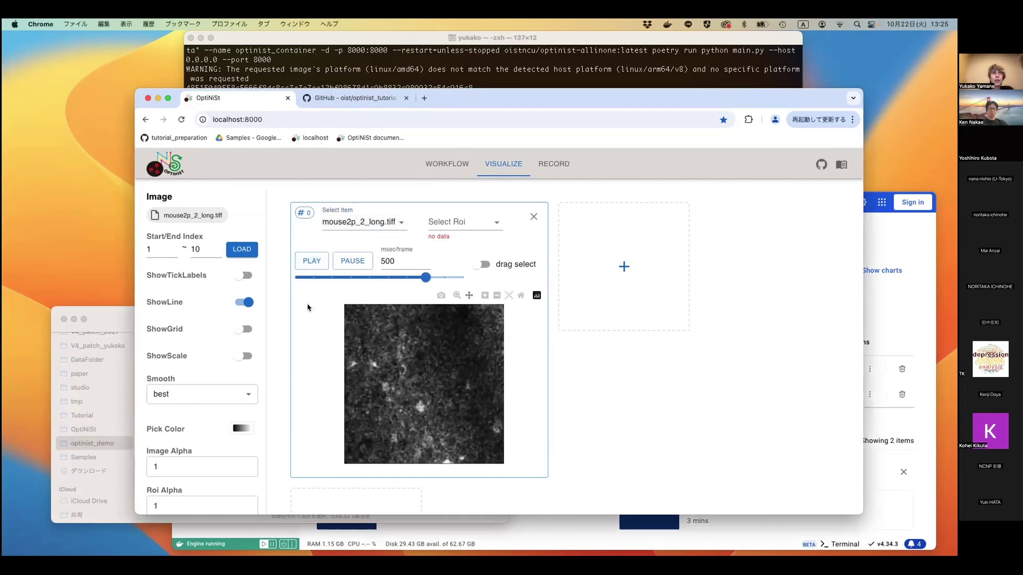
- Load frames 1 to 15 of the image, set the playback speed to 200 msec/frame and play it
click(218, 247)
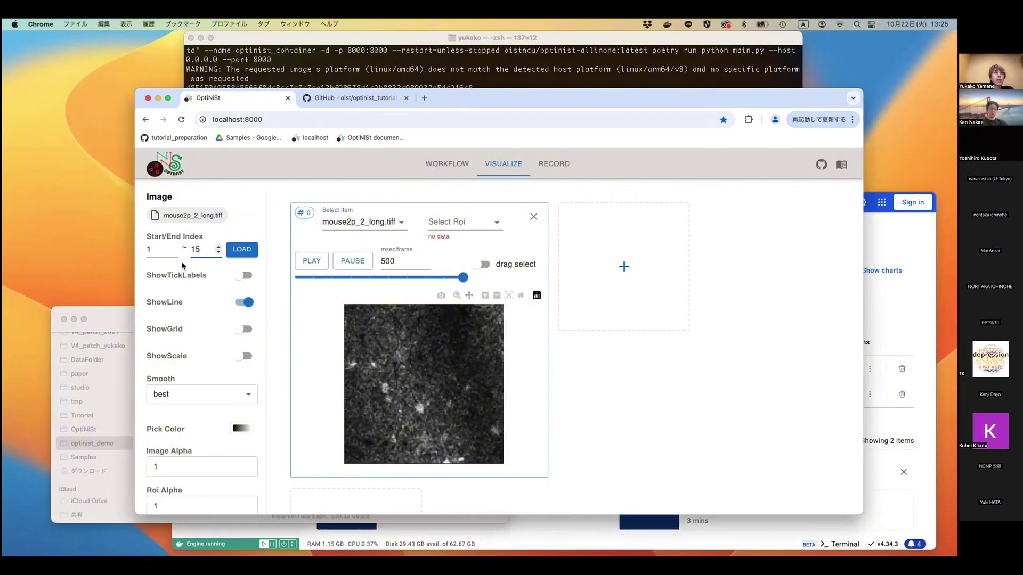
click(237, 253)
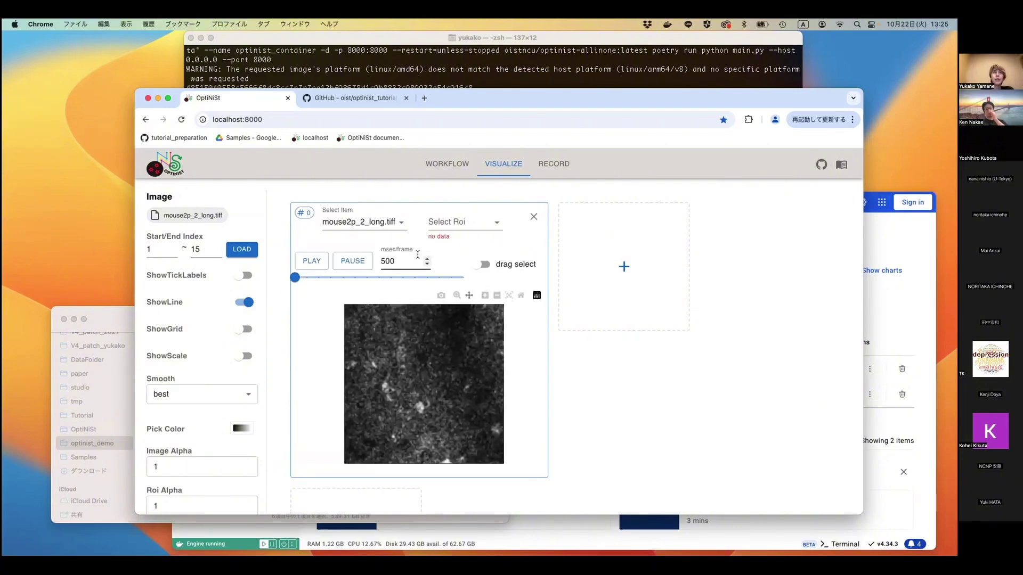
click(427, 264)
click(428, 264)
click(312, 260)
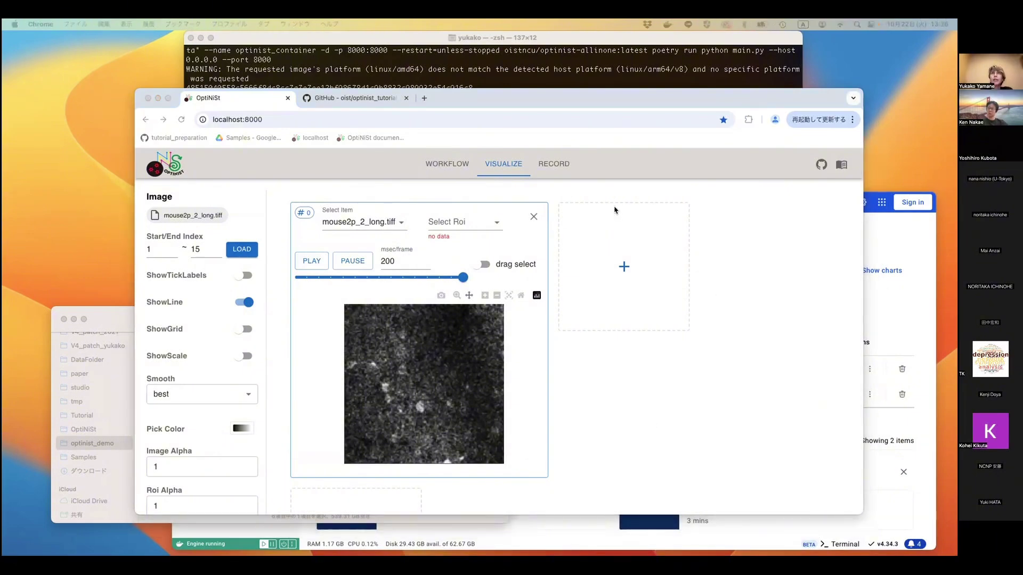
- Add suite2p_file_convert, suite2p_registration and suite2p_roi nodes to the workflow and space them out in a row
click(450, 163)
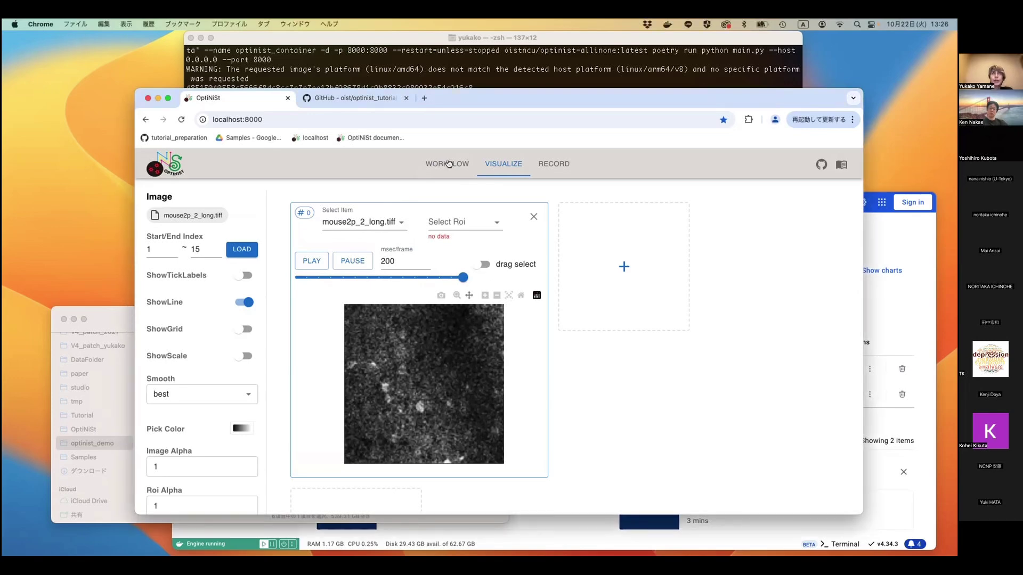
click(449, 164)
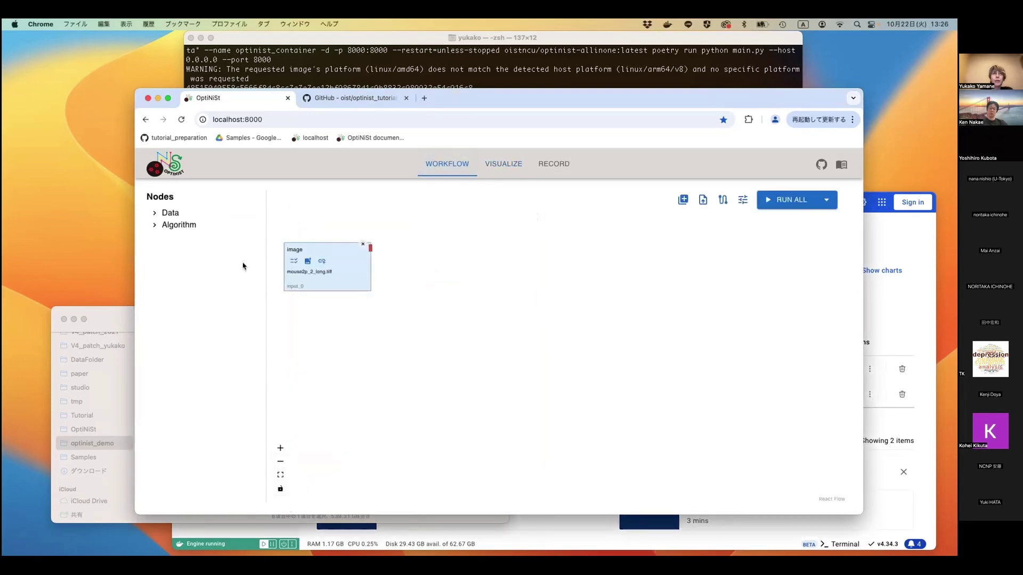
click(155, 226)
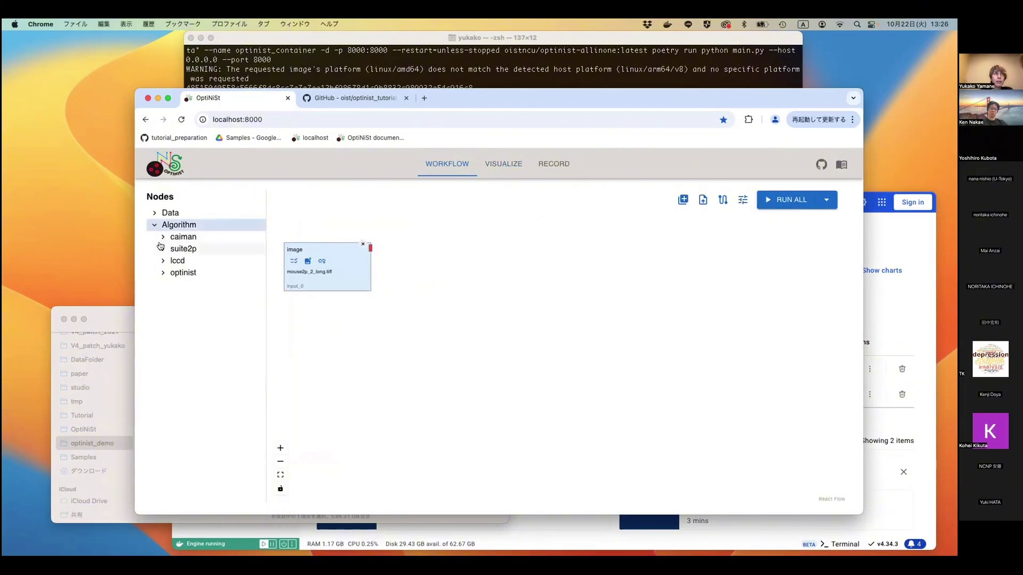
click(164, 249)
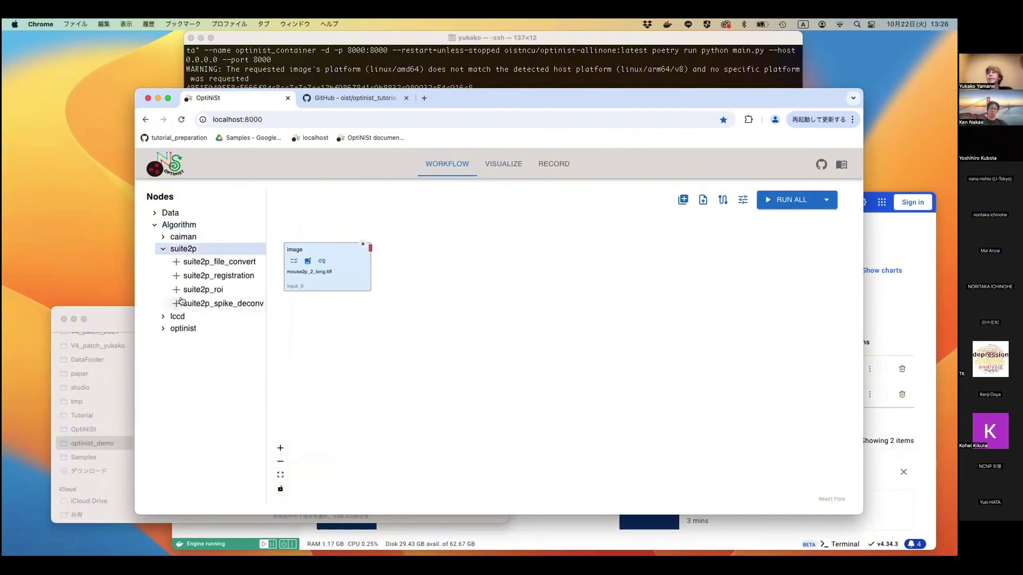
click(176, 262)
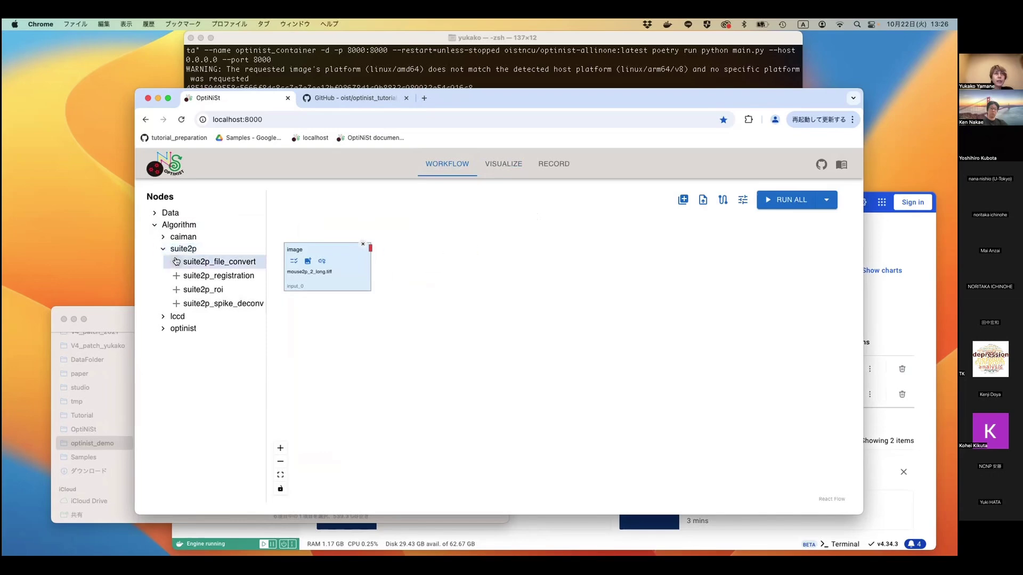
click(176, 276)
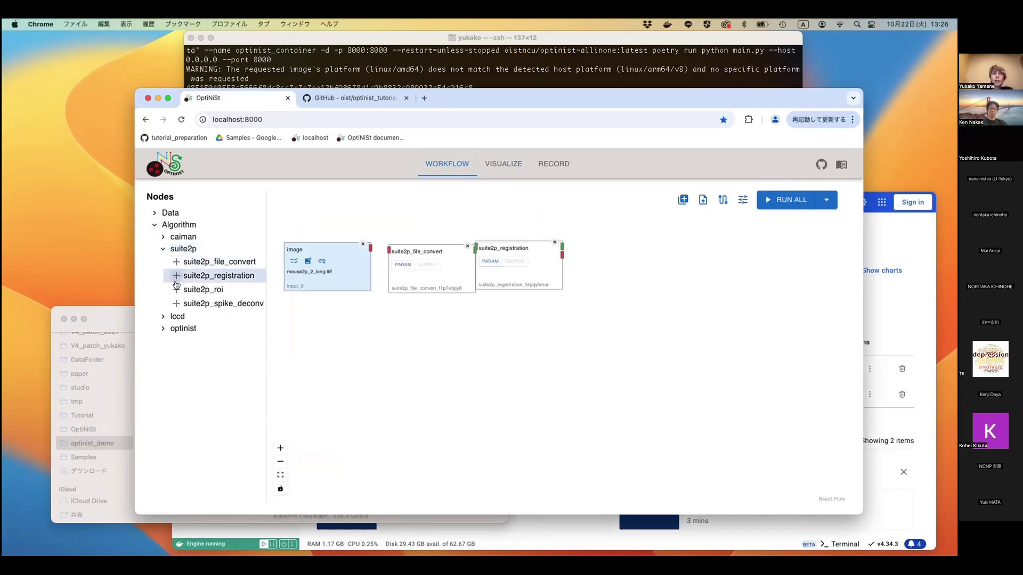
click(175, 289)
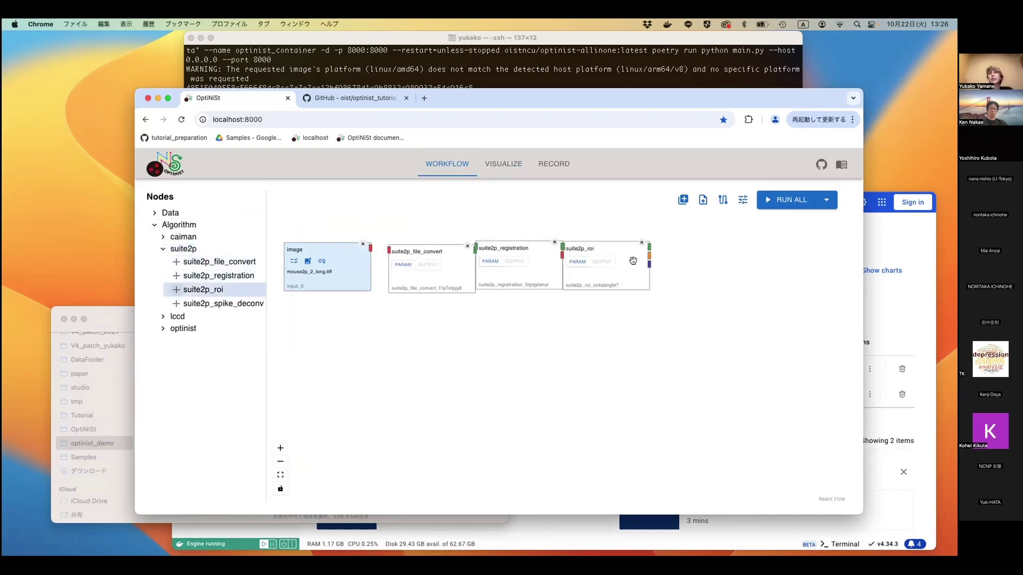
drag(633, 261, 677, 261)
drag(549, 267, 572, 270)
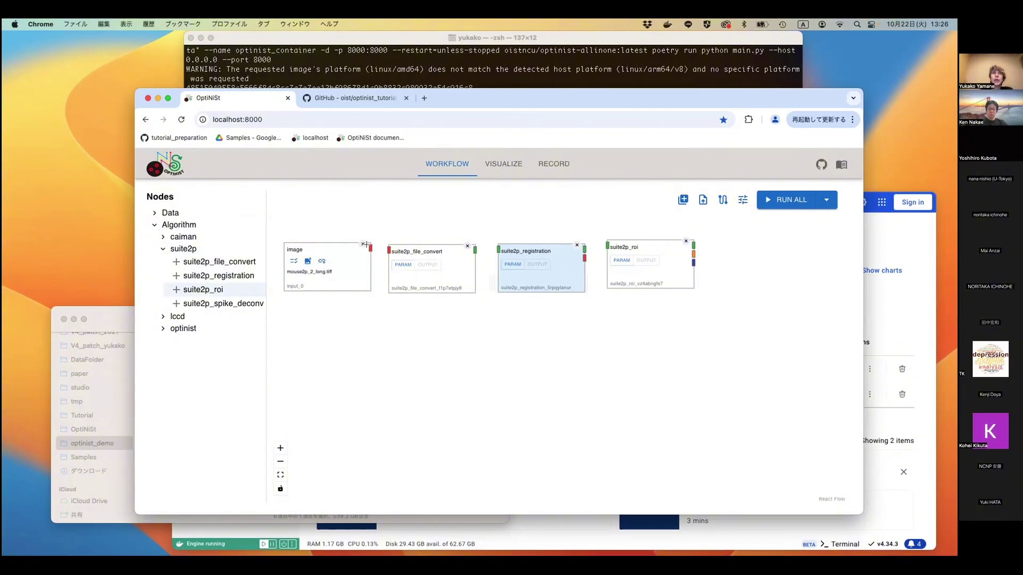
- Connect the image, suite2p_file_convert, suite2p_registration and suite2p_roi nodes in a chain
drag(372, 247, 389, 250)
drag(474, 250, 499, 250)
drag(584, 246, 607, 245)
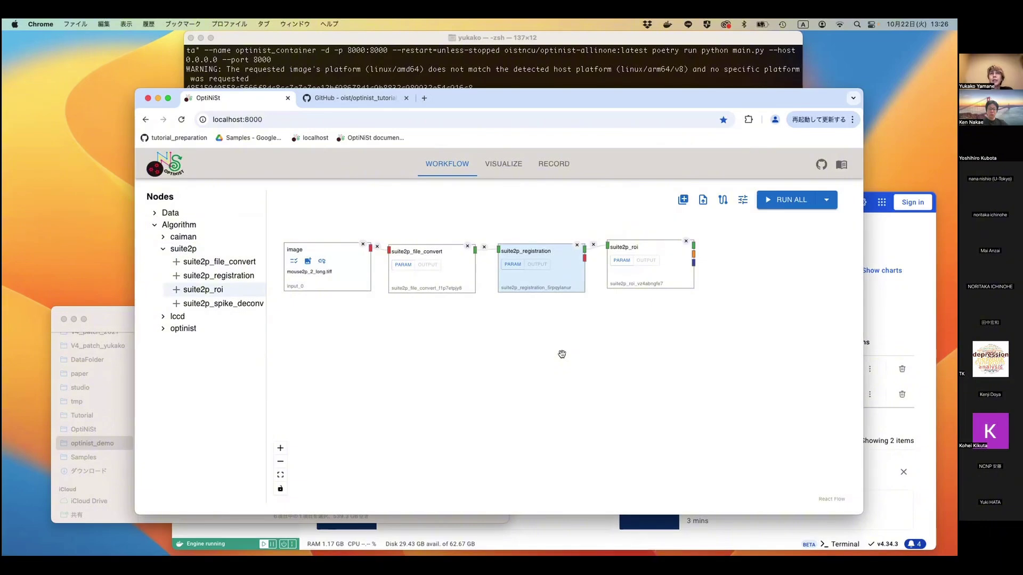
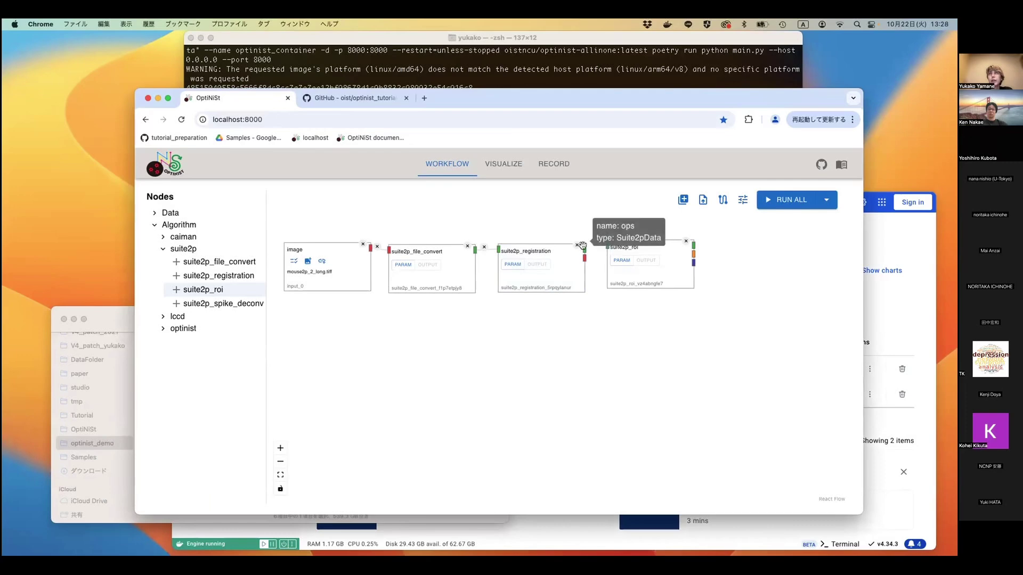
- Try to connect the mc_images output of suite2p_registration to the input of suite2p_roi
scroll(587, 250, left, 1)
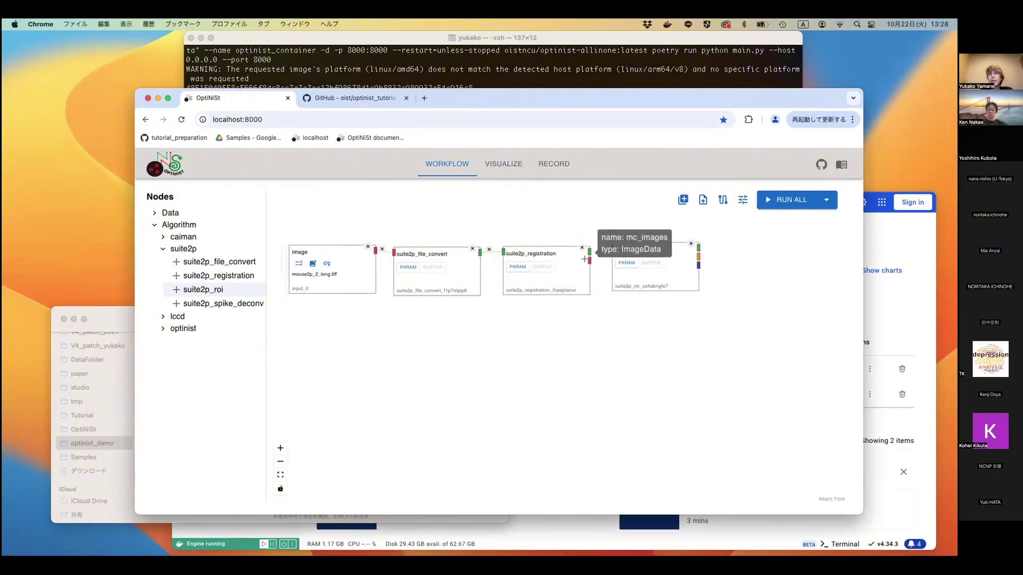
drag(590, 260, 609, 248)
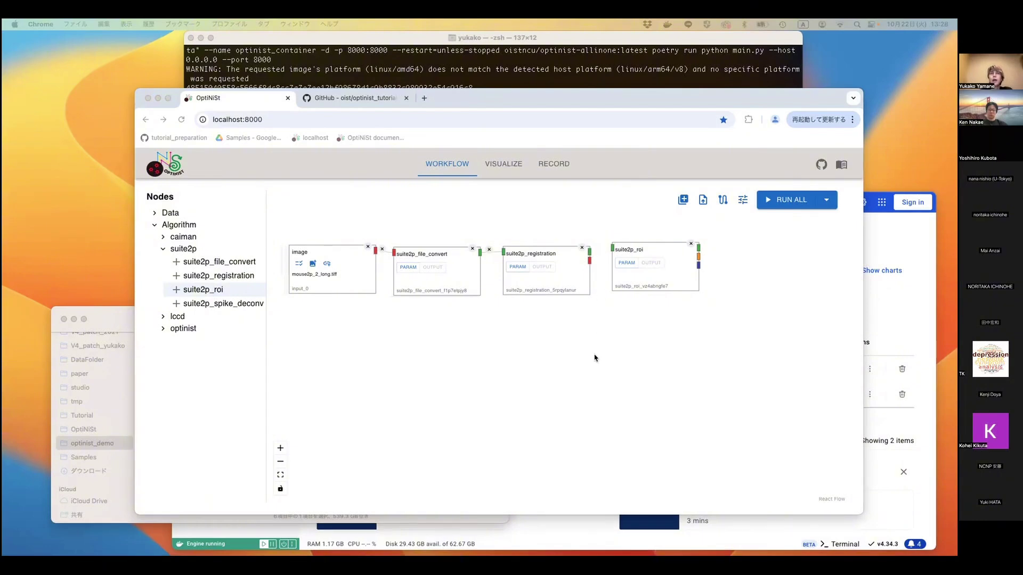
- Import the workflow1.yaml file from the Samples folder
click(587, 198)
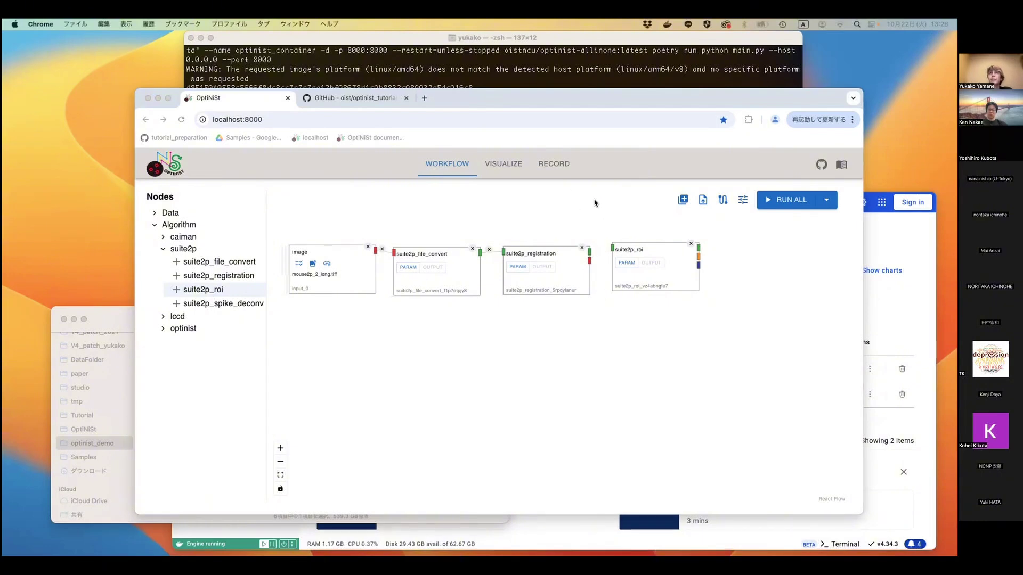
click(701, 200)
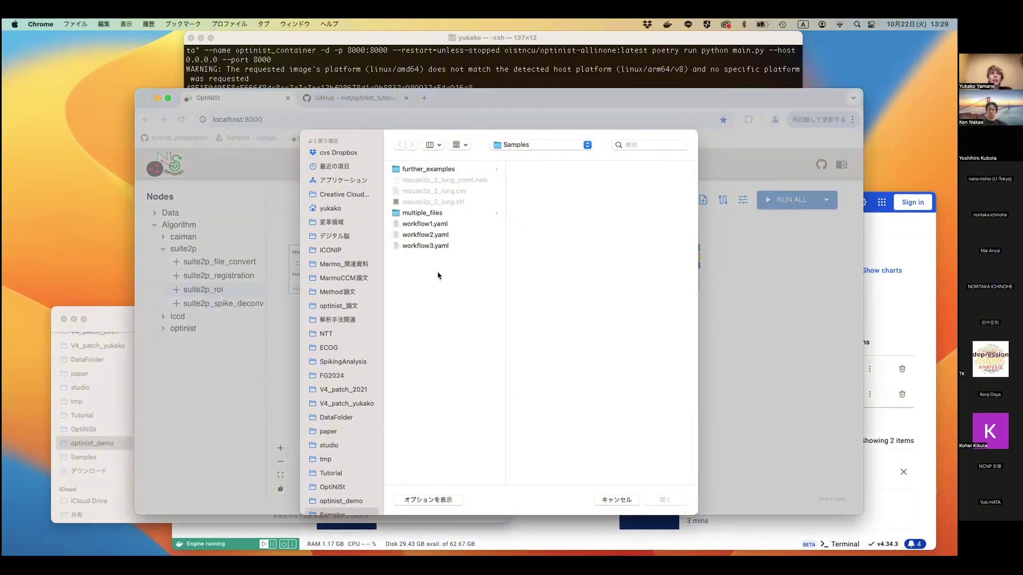
click(434, 226)
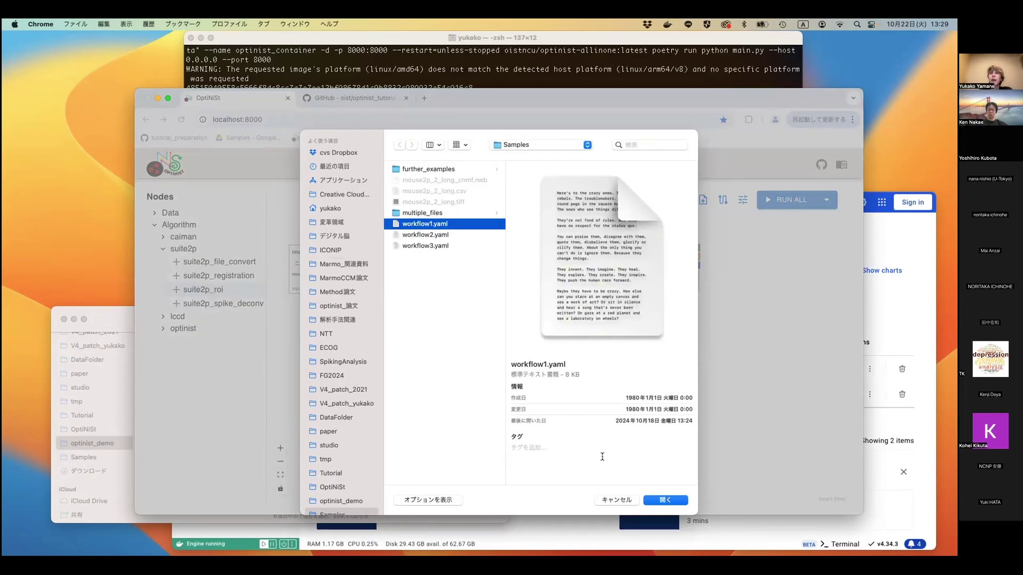
click(666, 499)
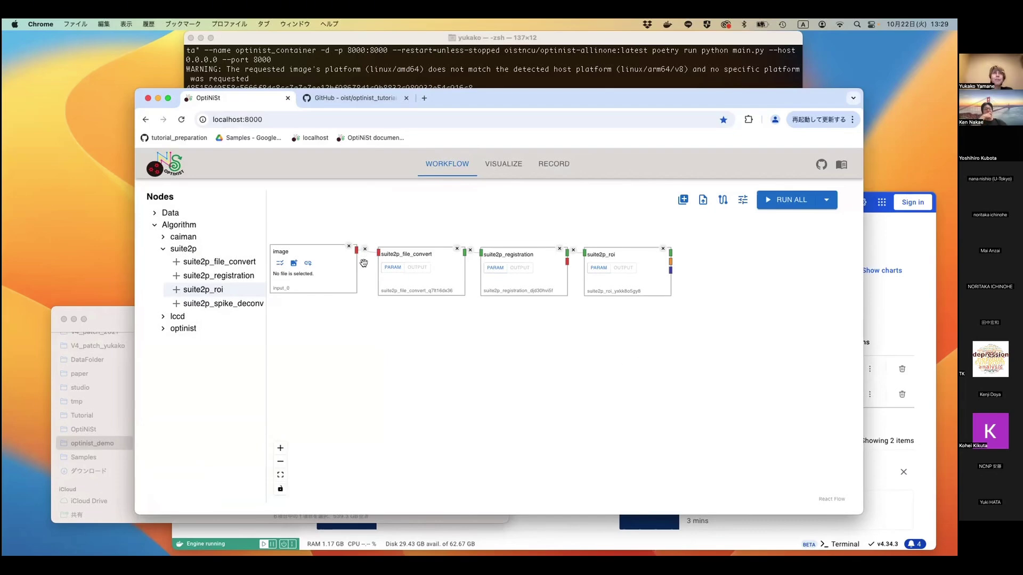
- Move the image node closer to suite2p_file_convert and assign mouse2p_2_long.tiff to it
drag(336, 276, 342, 278)
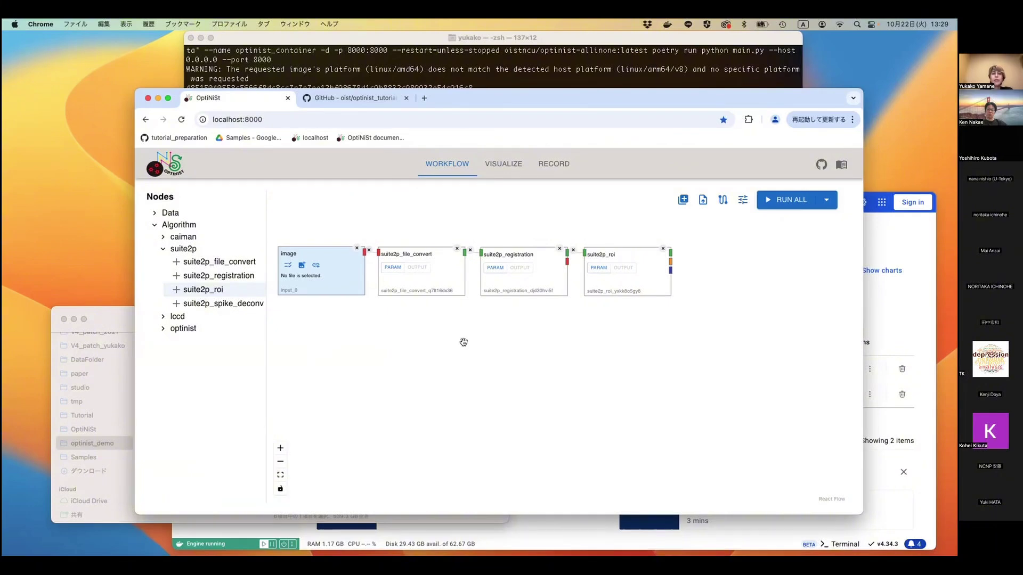
click(416, 353)
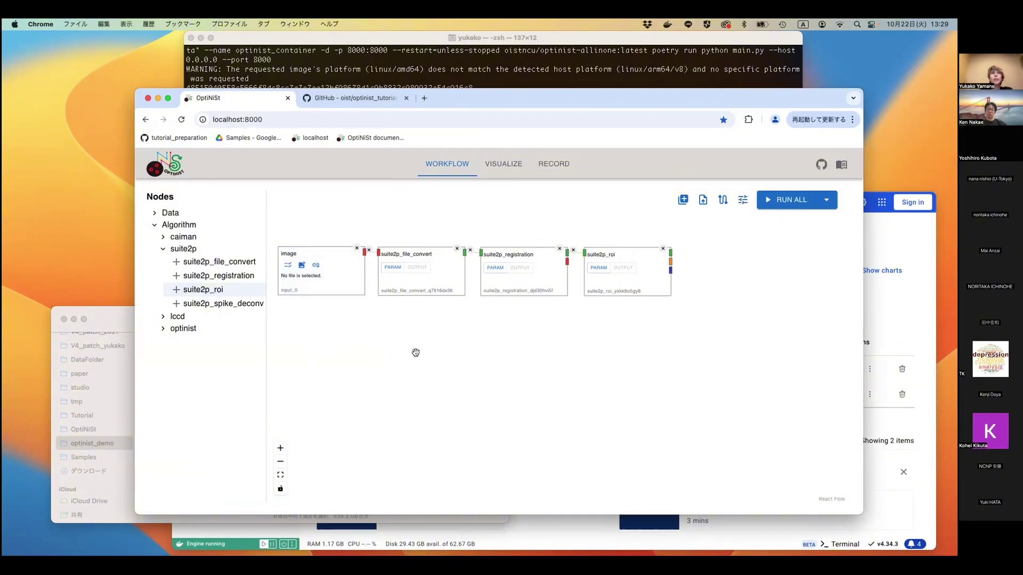
click(286, 266)
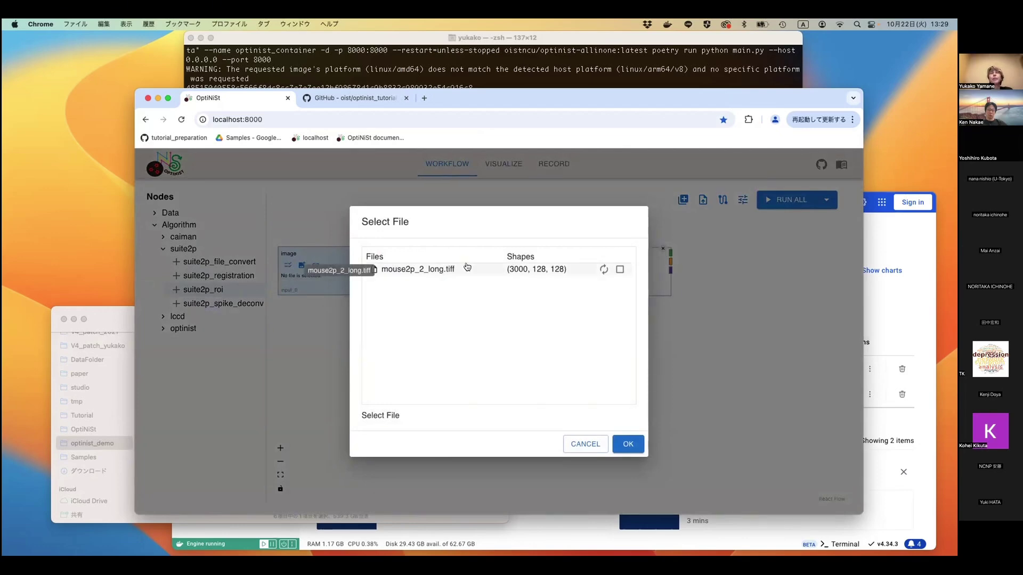
click(619, 269)
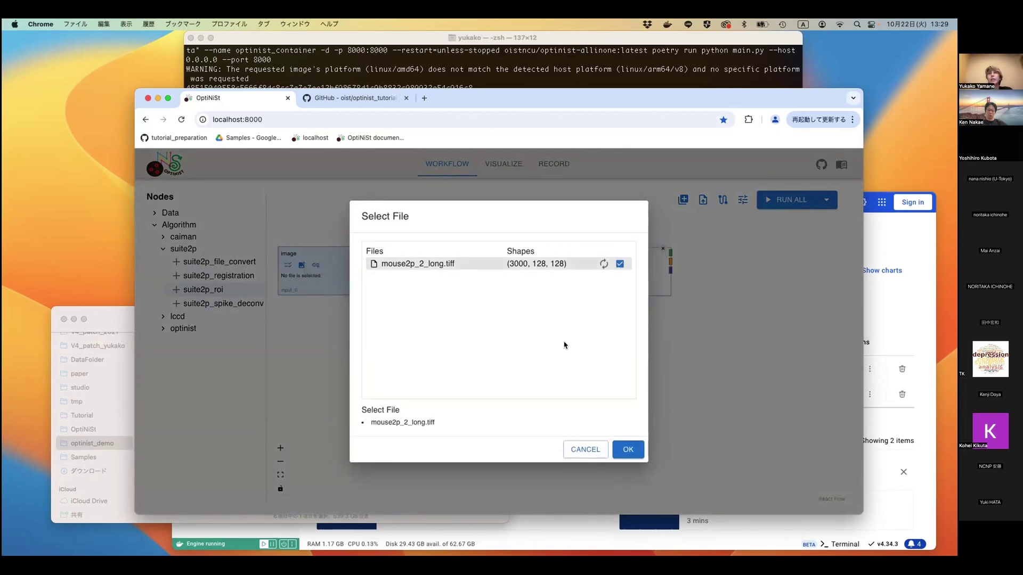
click(629, 450)
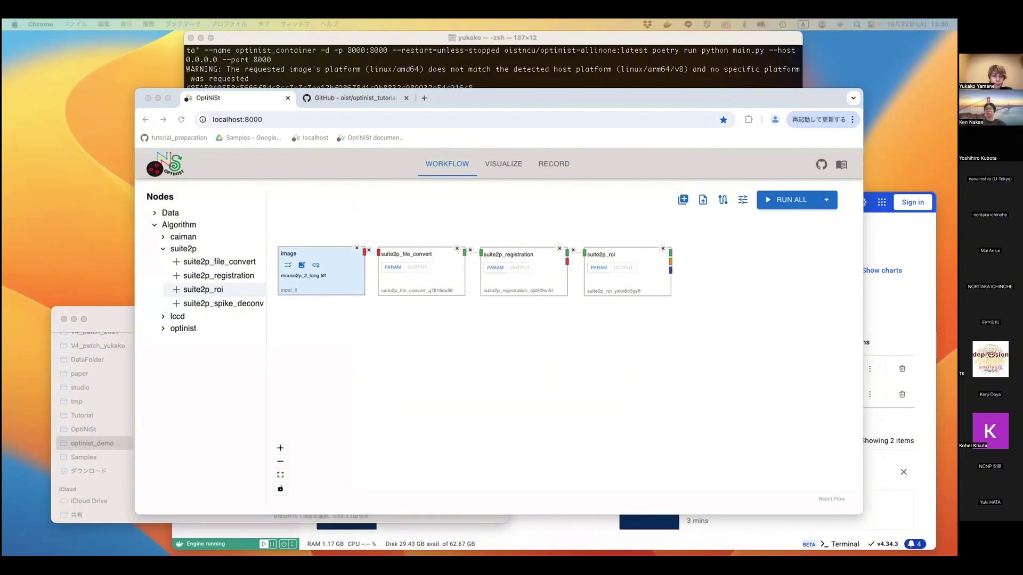
- Run the entire workflow under the name s2p
click(809, 203)
click(799, 201)
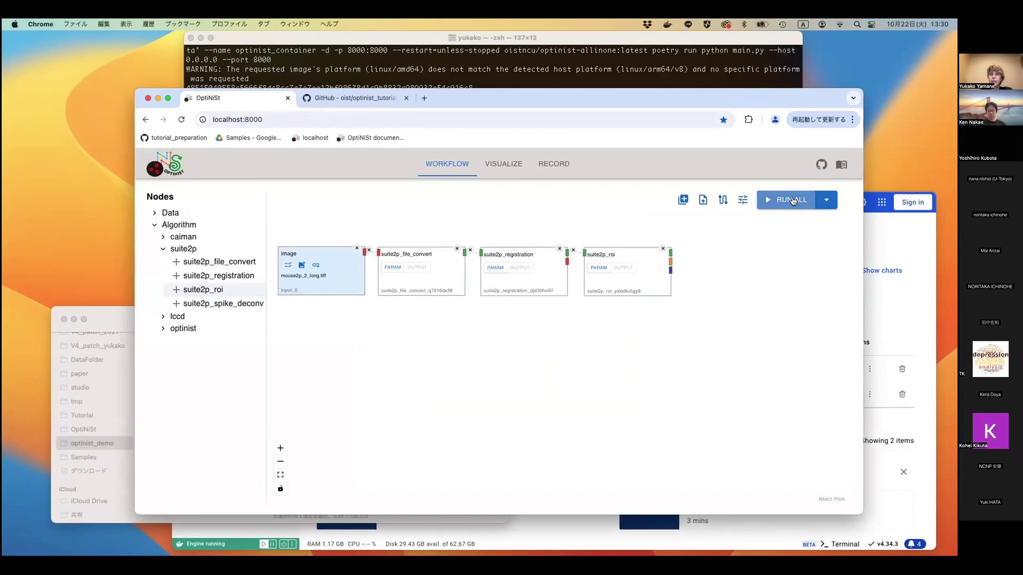
click(792, 201)
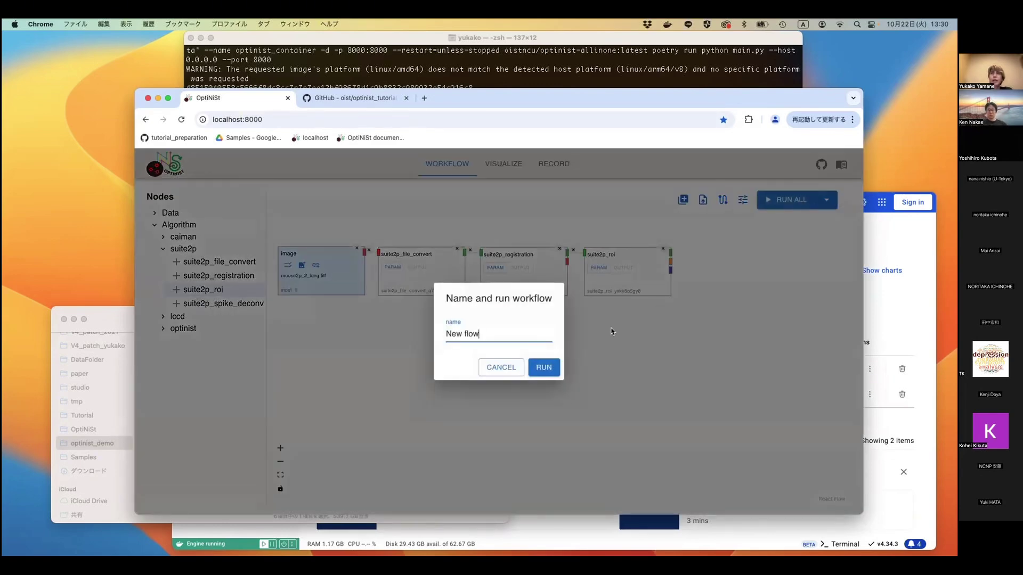
drag(499, 329, 404, 335)
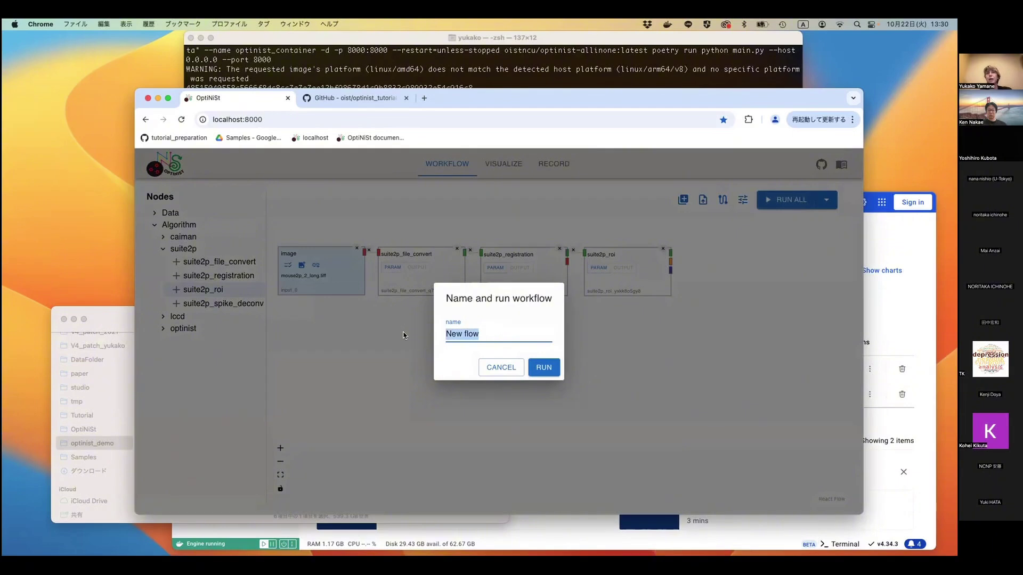
key(BackSpace)
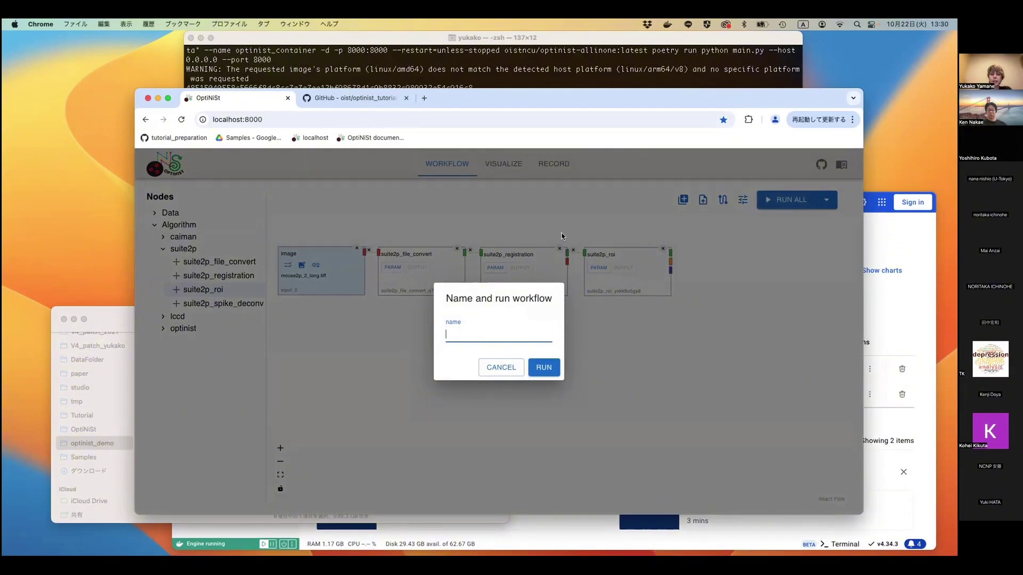
text(s2p)
click(544, 367)
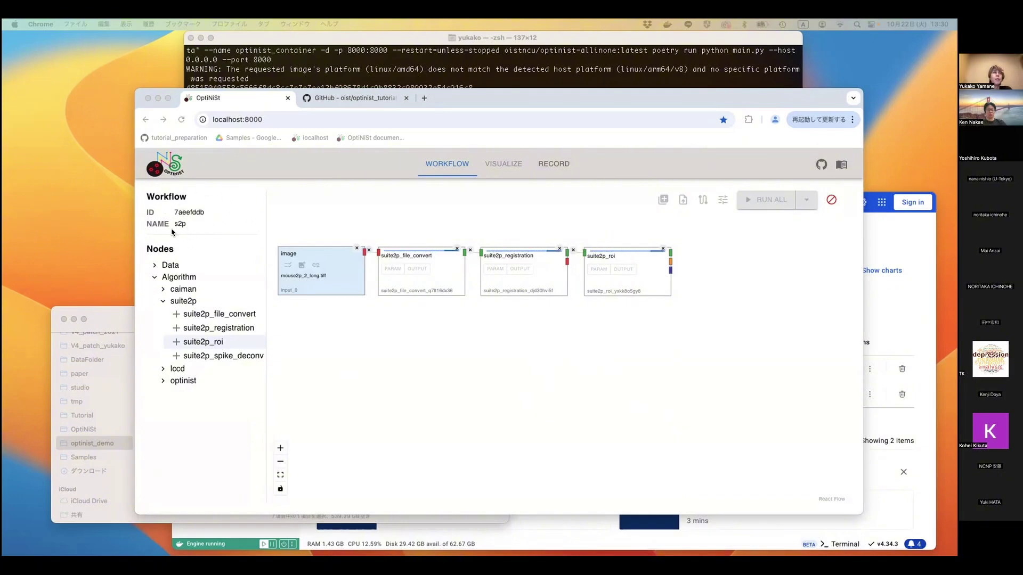
- Switch to Finder, collapse the input subfolder 1 and expand output subfolder 1 to view the run's folder, and return to OptiNiSt
click(117, 322)
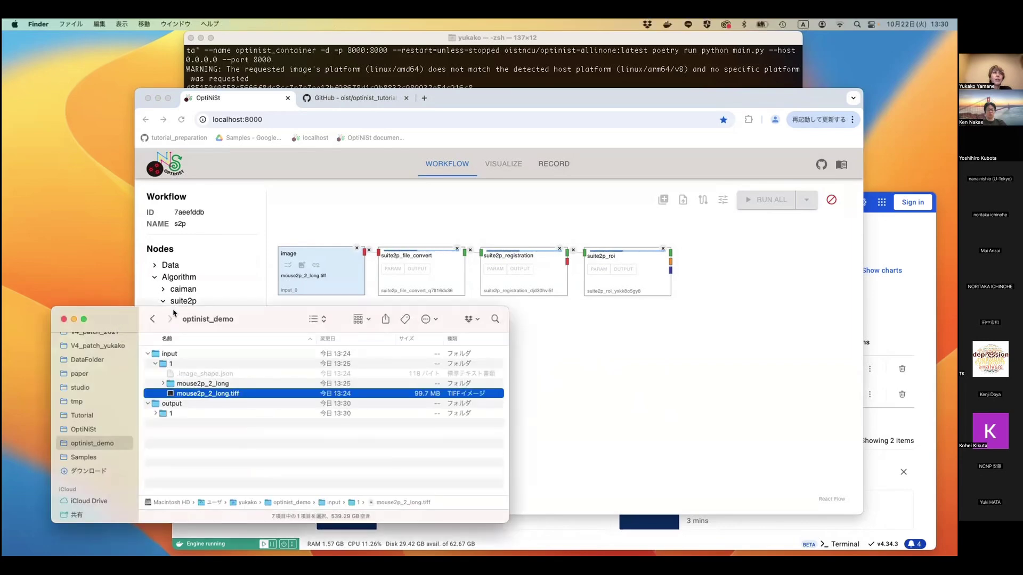
click(155, 364)
click(156, 384)
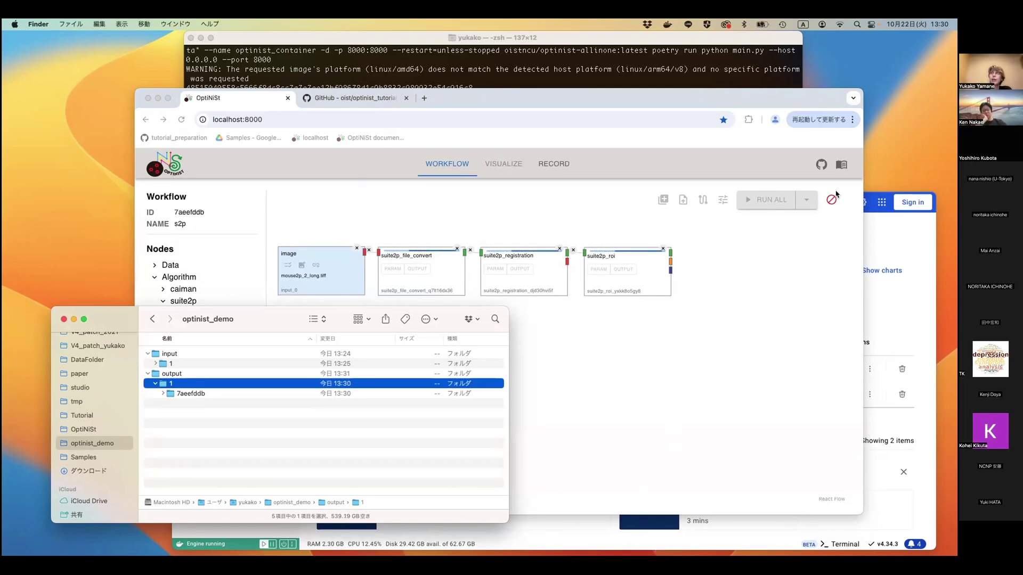
click(828, 243)
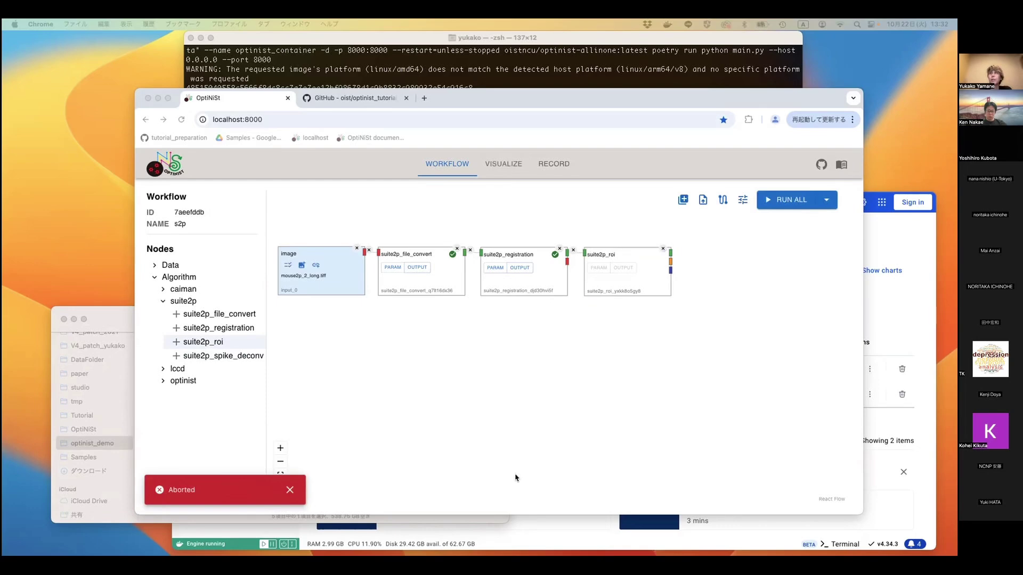
- Dismiss the run notification and clear the node selection on the canvas
click(589, 407)
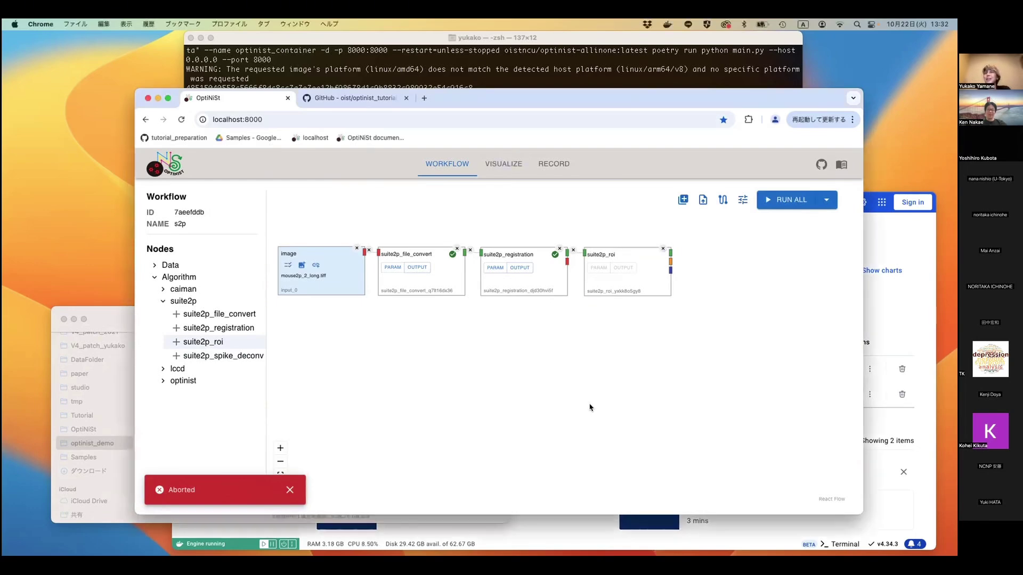
click(289, 490)
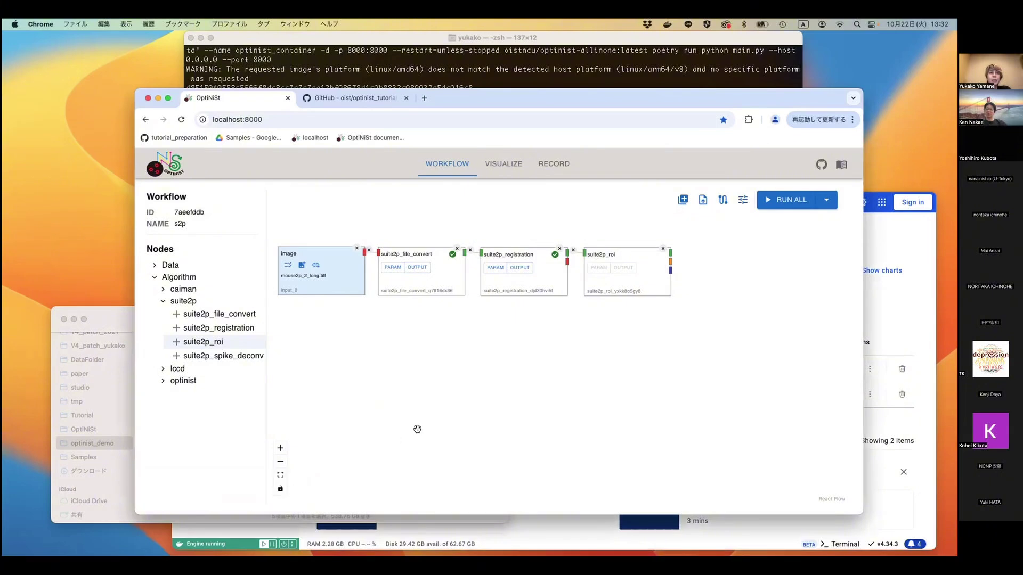
click(450, 434)
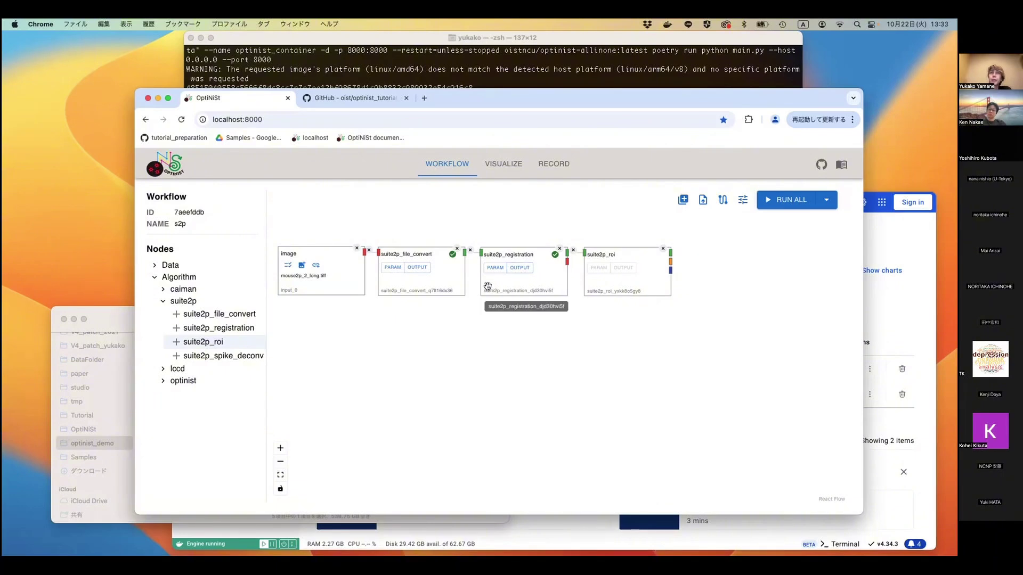
click(538, 283)
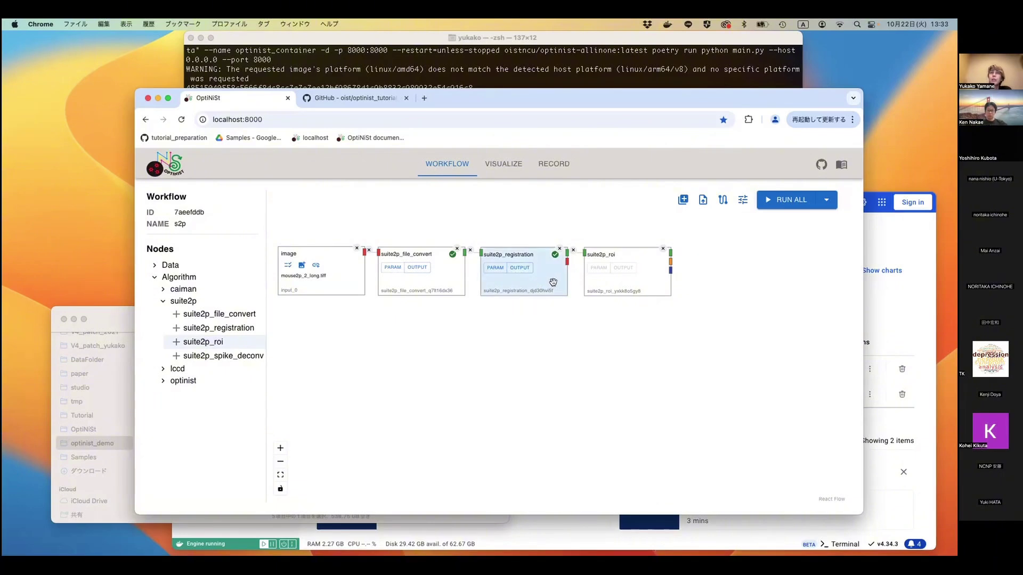
click(435, 356)
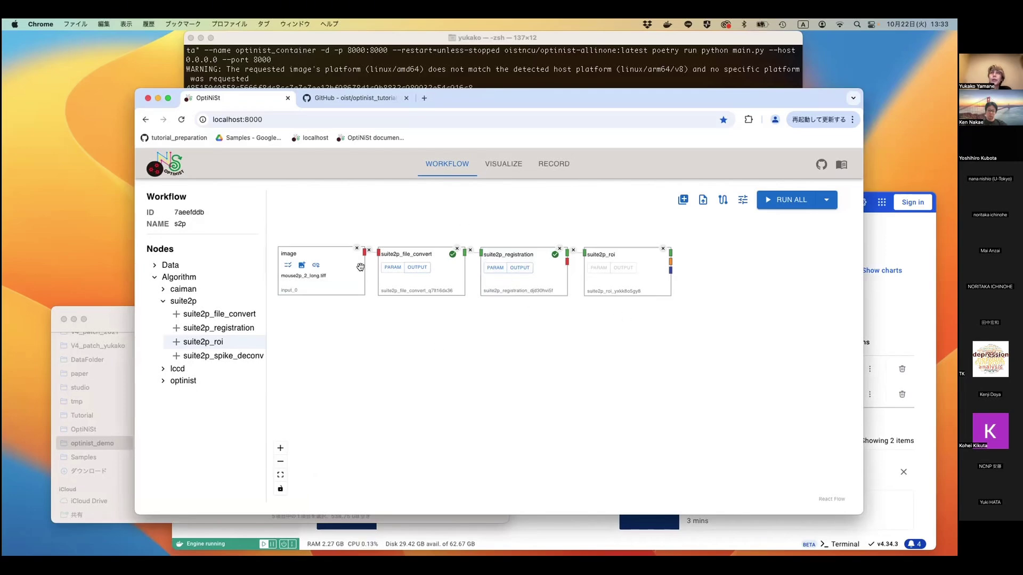
- View the parameters of suite2p_file_convert and suite2p_registration, and try to open those of suite2p_roi
click(392, 270)
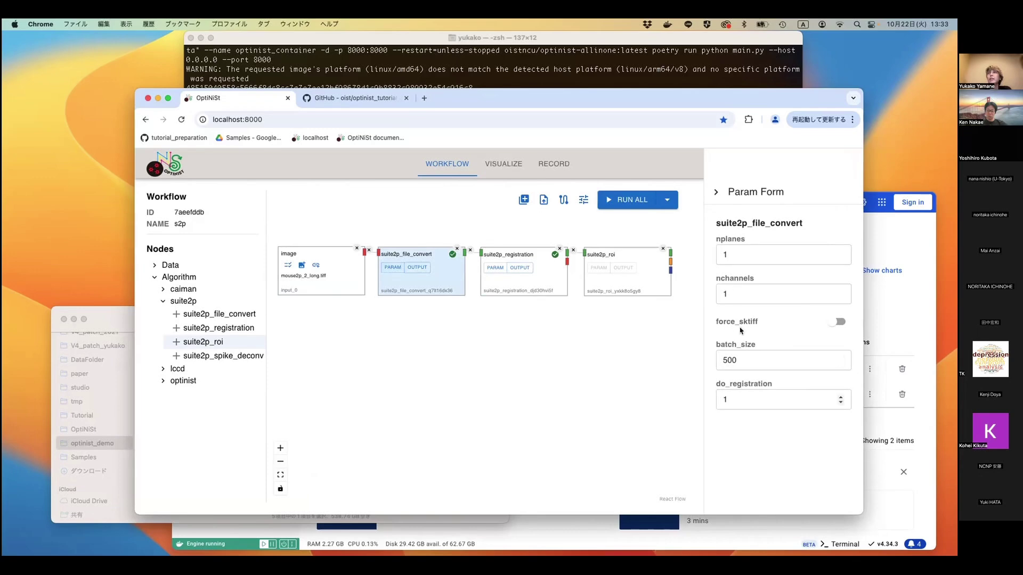
click(493, 268)
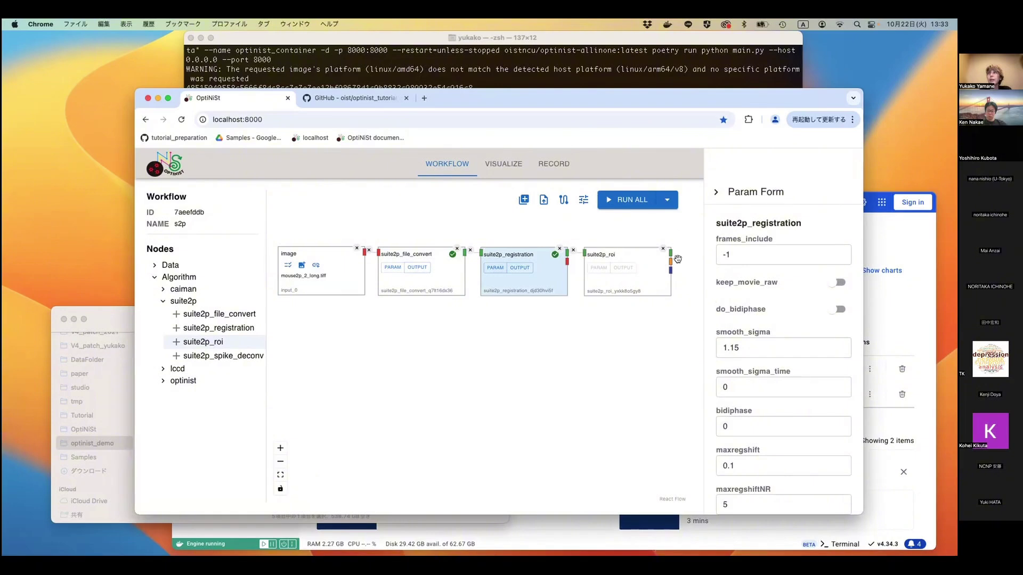
click(600, 269)
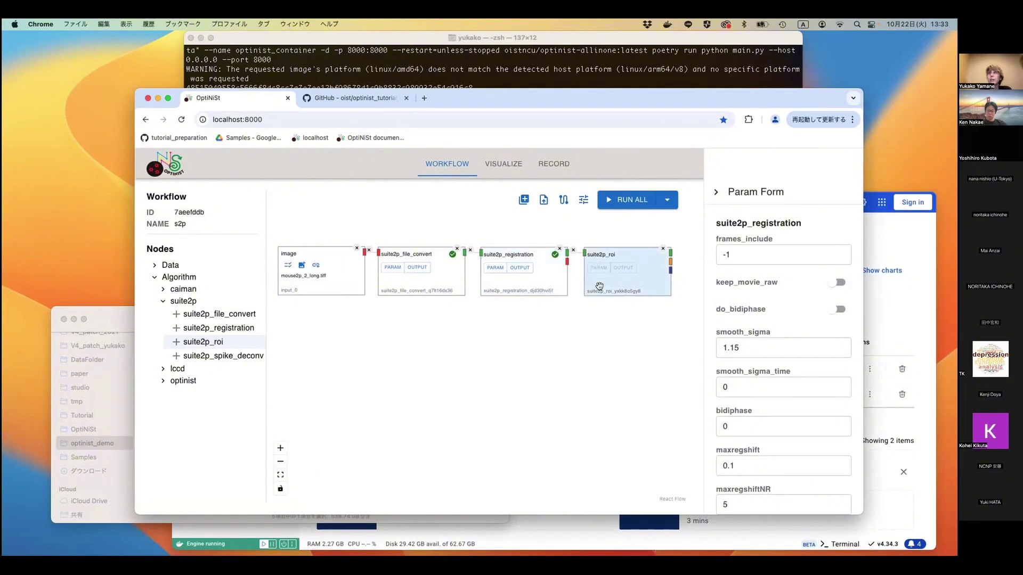
- Replace the suite2p_roi node with a new one connected to suite2p_registration and set its tau to 2
click(661, 249)
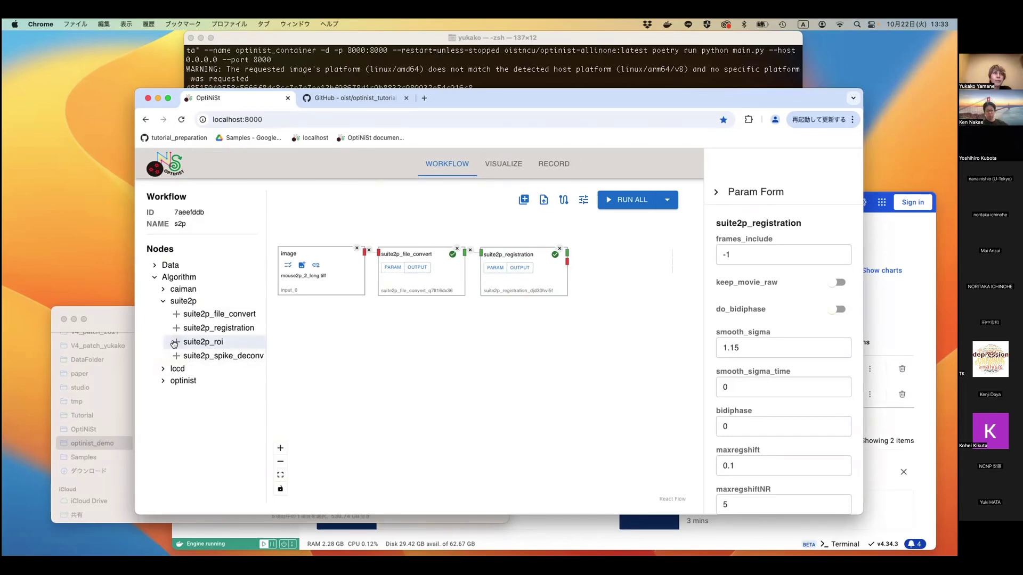
drag(174, 344, 587, 251)
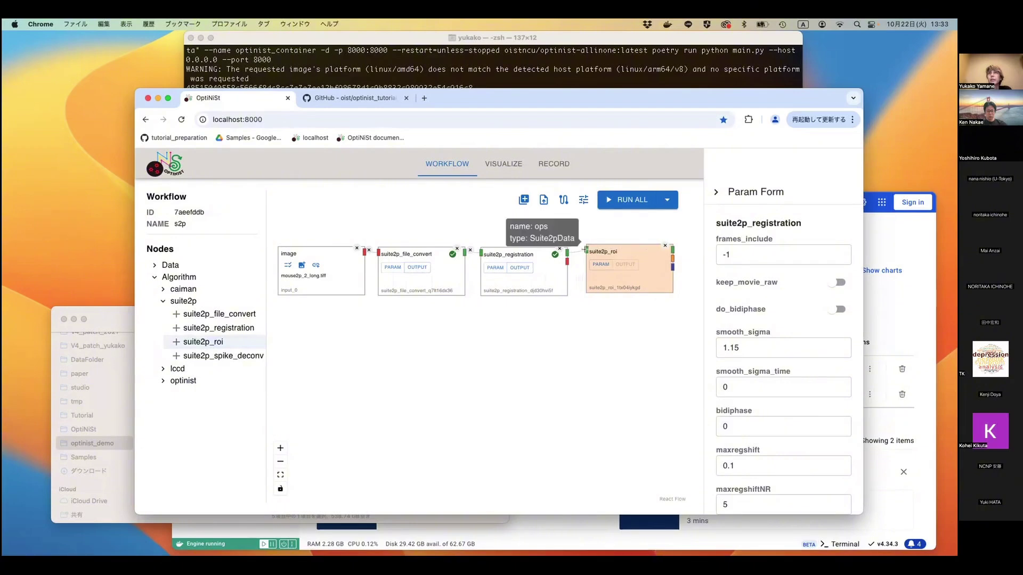
click(600, 264)
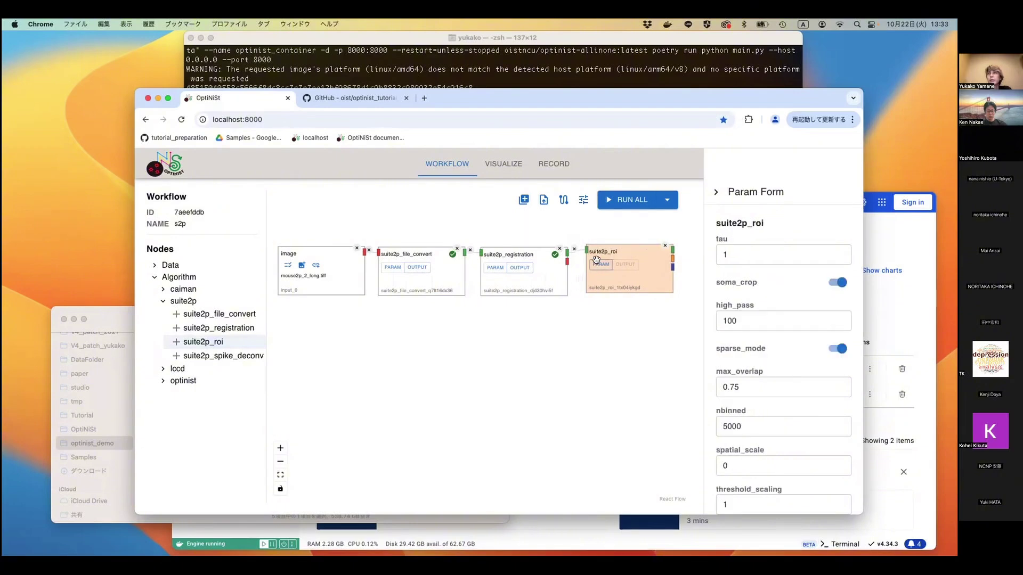
click(802, 250)
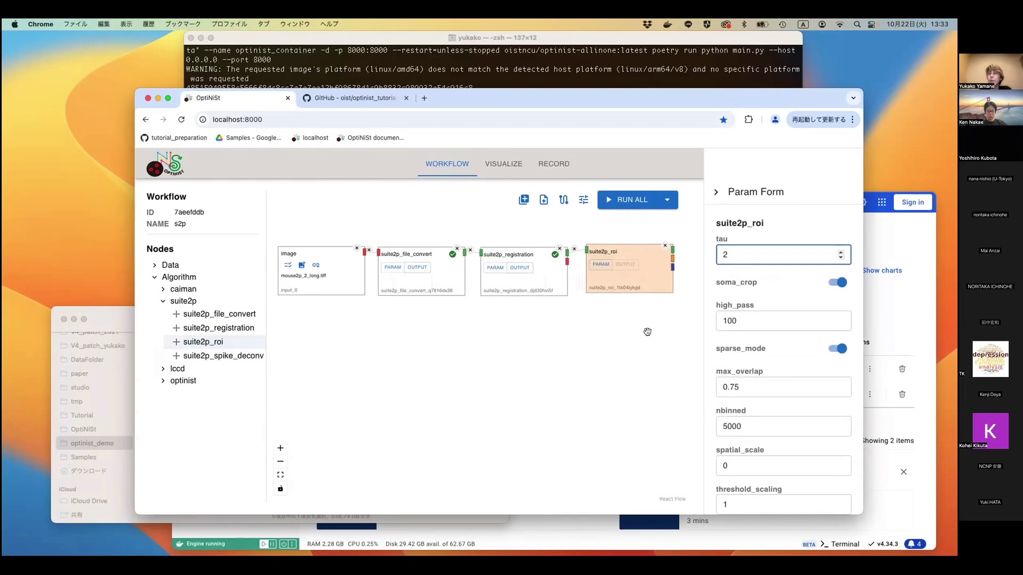
click(716, 192)
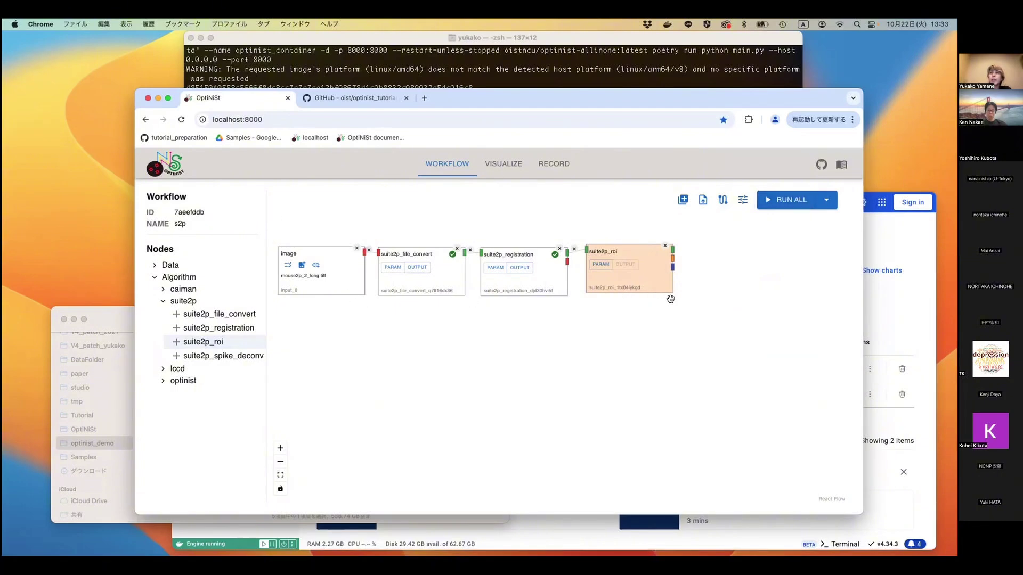
- Switch the run mode from RUN ALL to RUN, rerun the workflow and dismiss the run notification
click(826, 203)
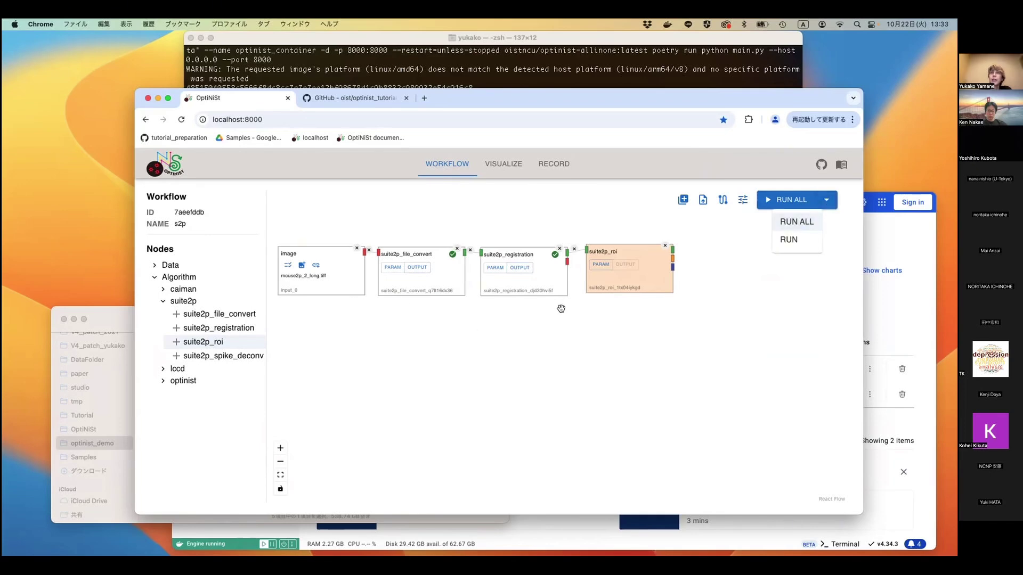
drag(568, 310, 604, 313)
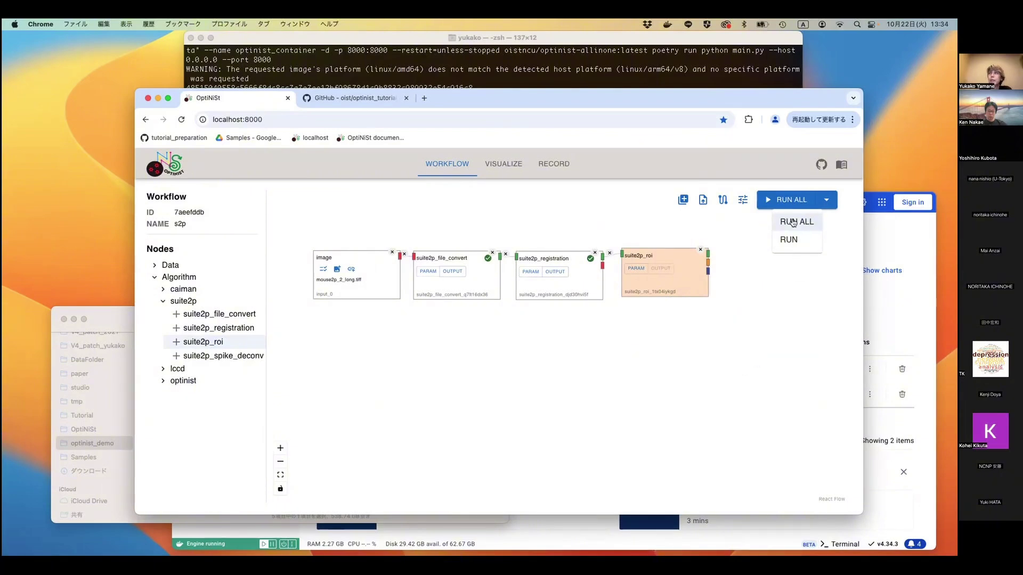
click(790, 241)
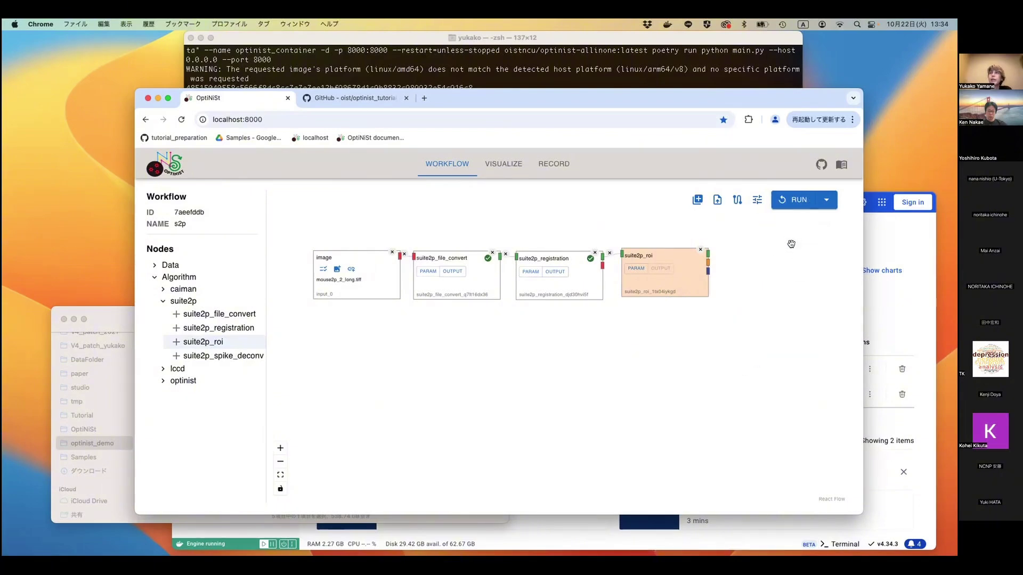
click(794, 202)
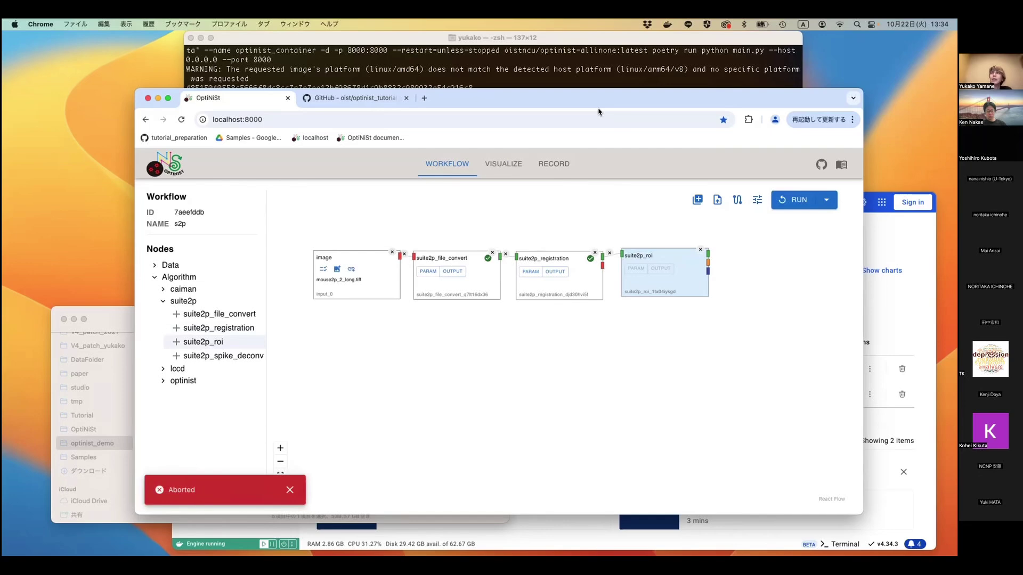
click(289, 490)
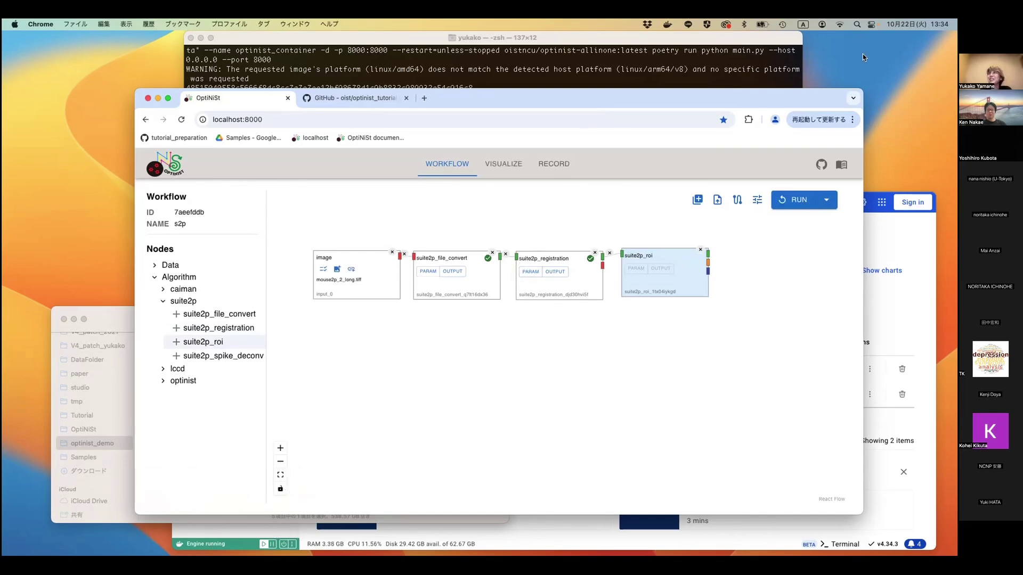
- Move and resize the OptiNiSt browser window on the desktop, and minimize the Docker Desktop window
drag(859, 84, 740, 249)
drag(740, 127, 721, 73)
click(489, 203)
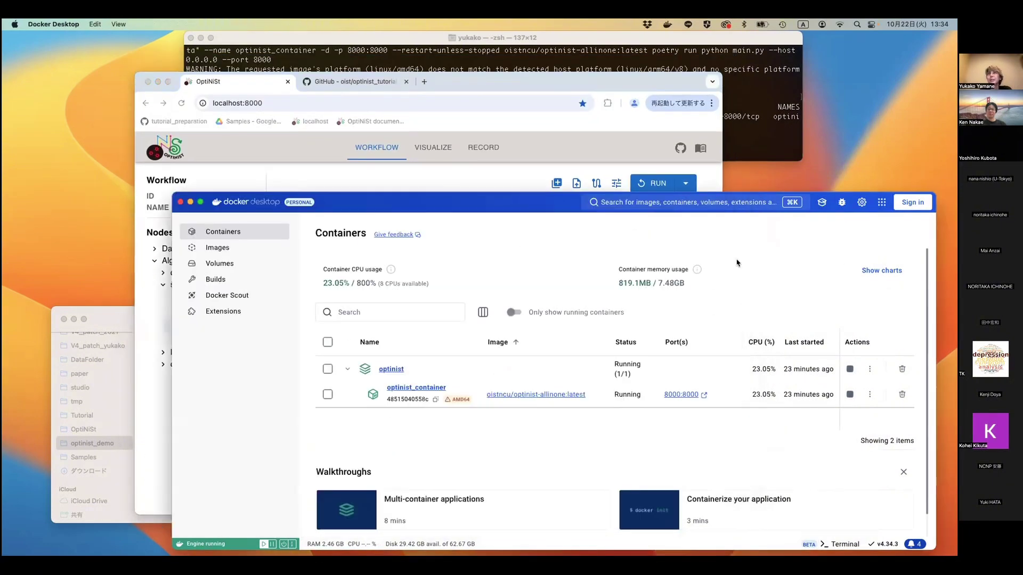
key(super+m)
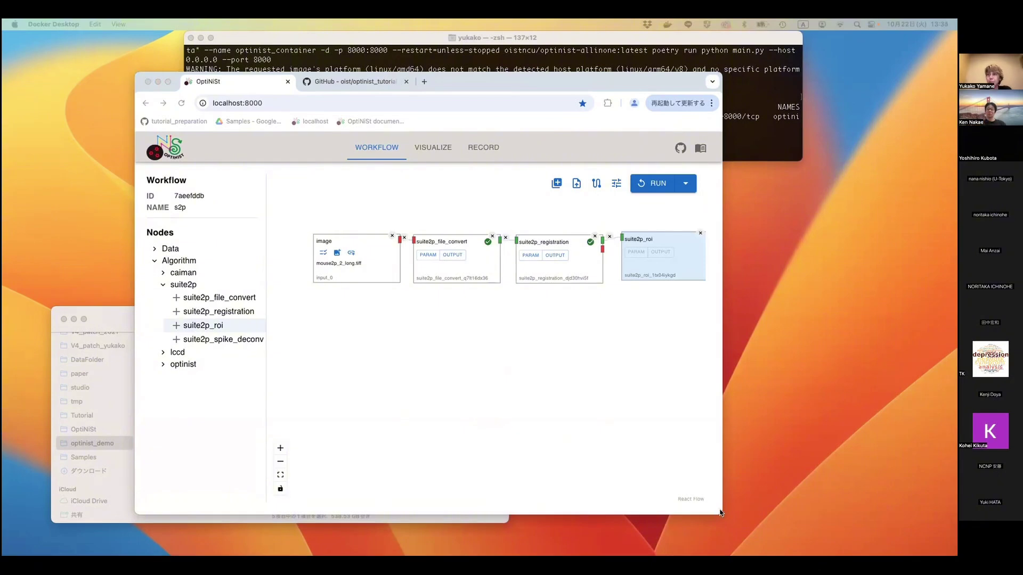
drag(720, 513, 810, 520)
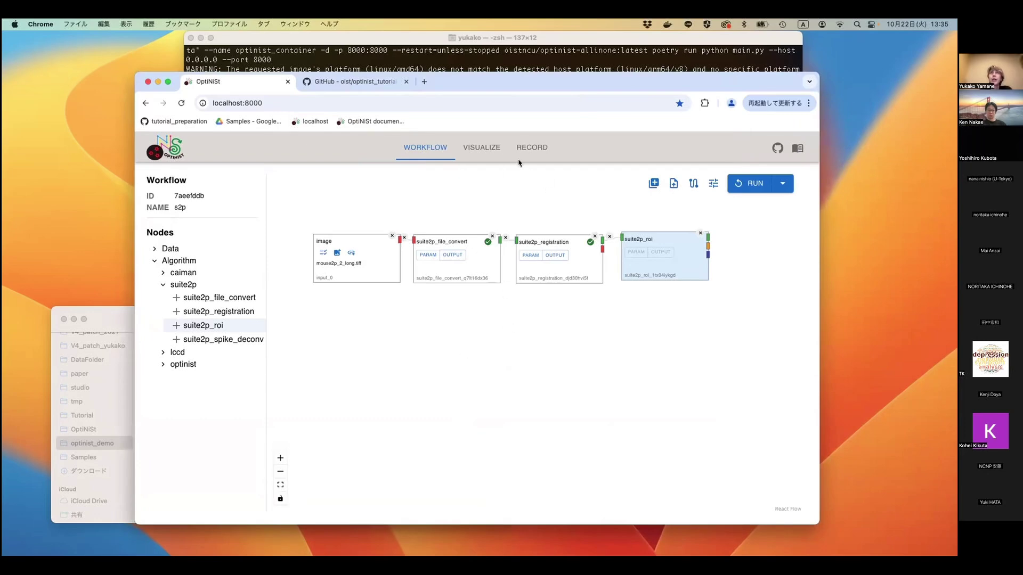
- Check the s2p run in the experiment records, comparing it with the workflow canvas and returning to the records
click(532, 148)
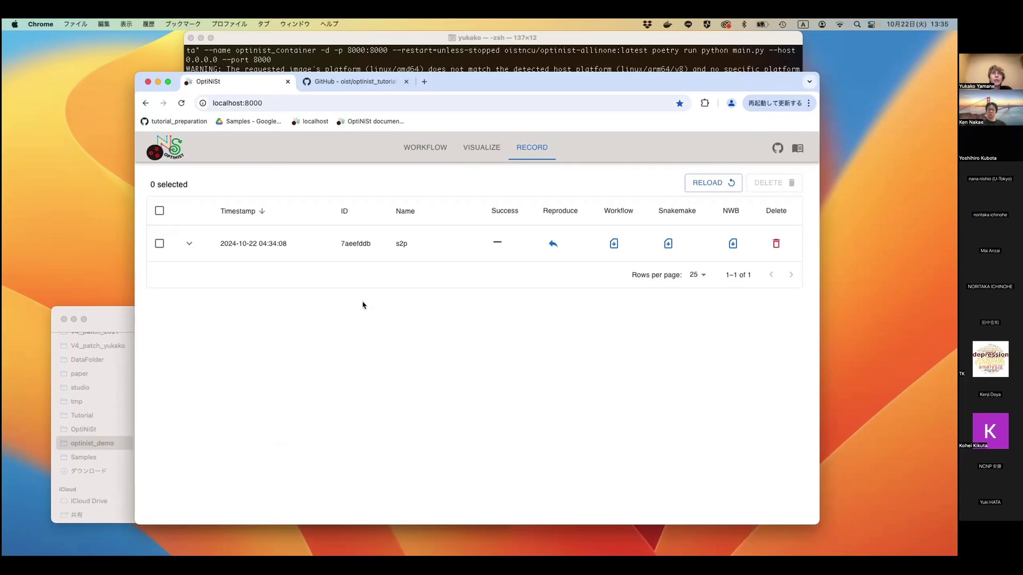
click(430, 149)
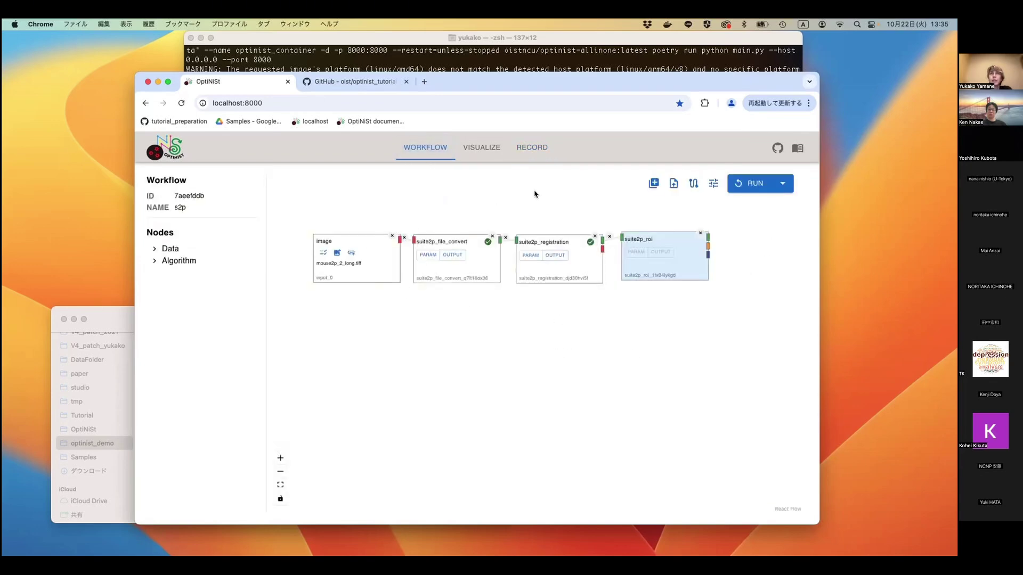
click(536, 155)
click(536, 151)
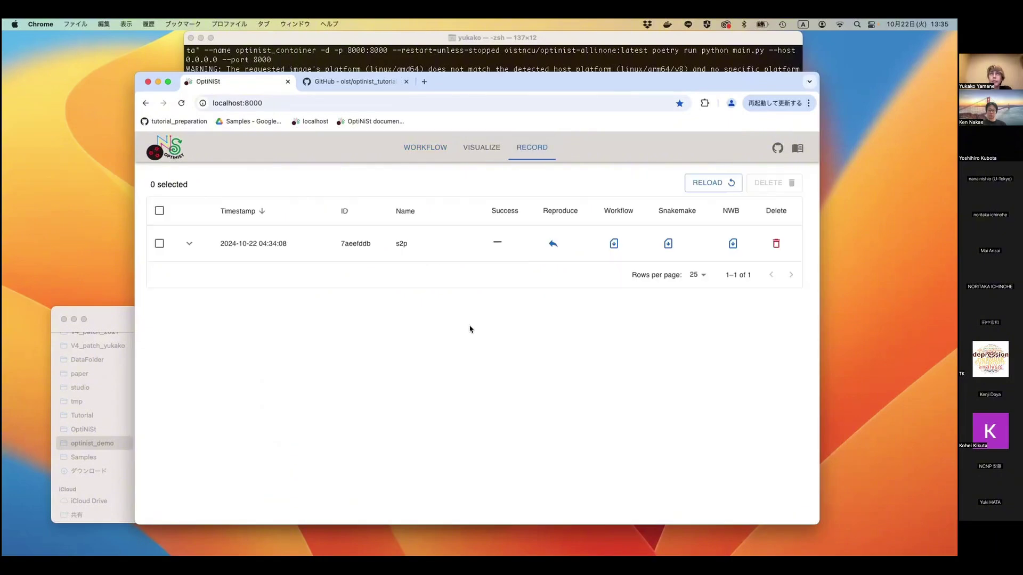